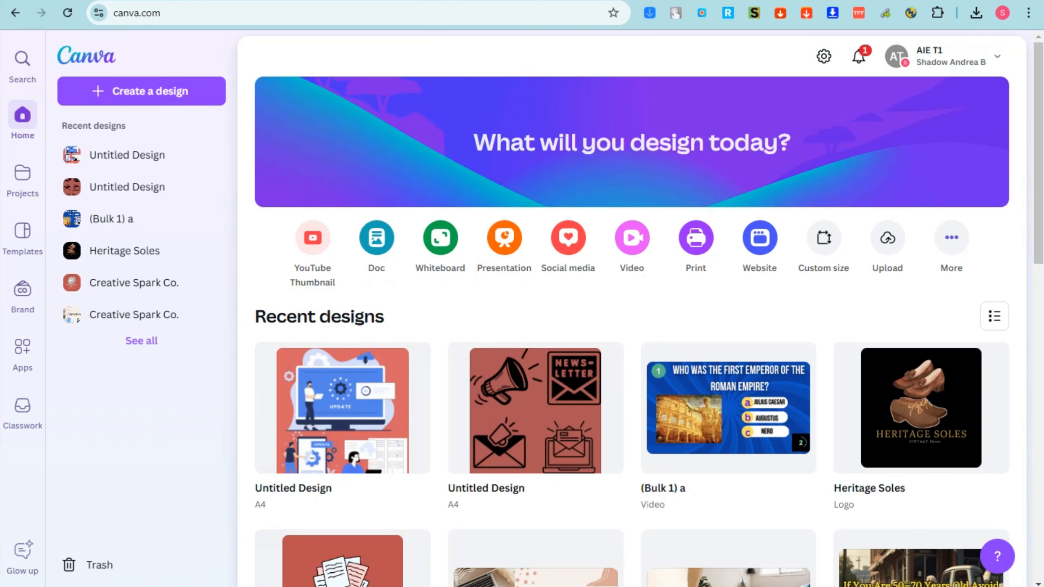
# Open the canva.com home page from a new browser tab
pyautogui.hotkey('ctrl', 't')
pyautogui.write('can')
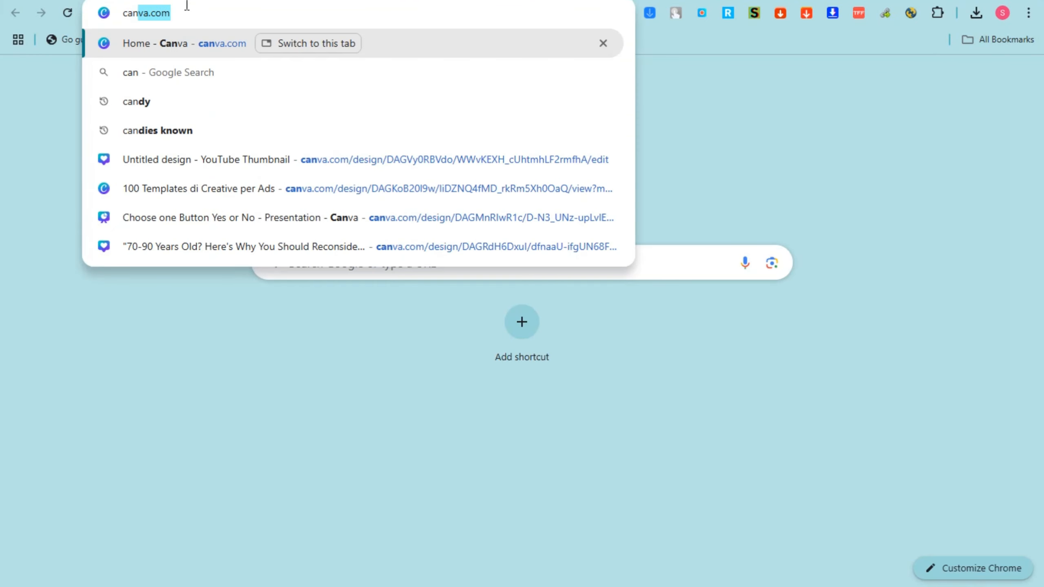
pyautogui.click(152, 43)
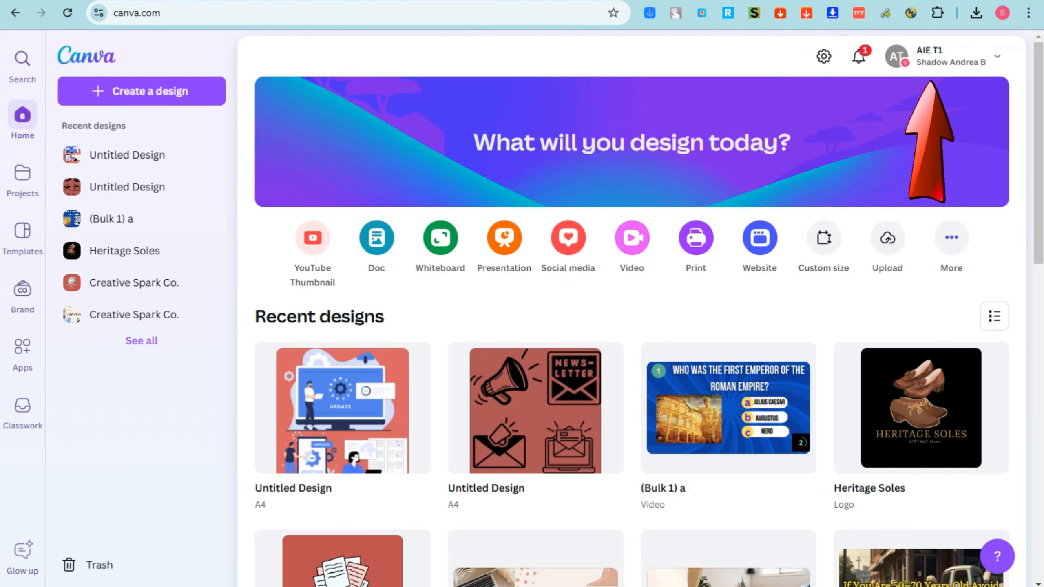
# Look up preset design sizes by searching the new-design options for "fab", "twi" and "pinteres"
pyautogui.click(181, 92)
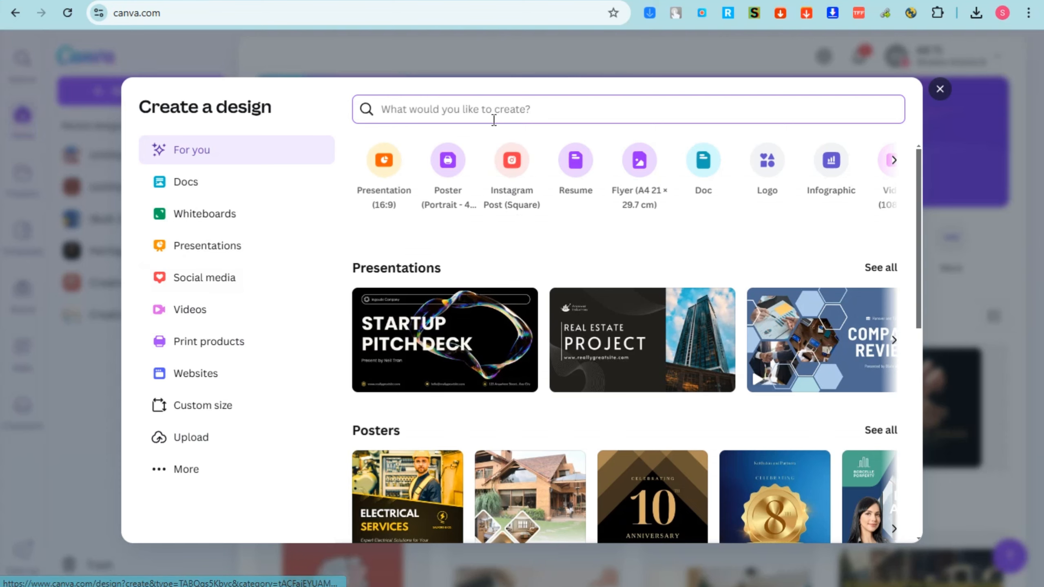
pyautogui.write('fab')
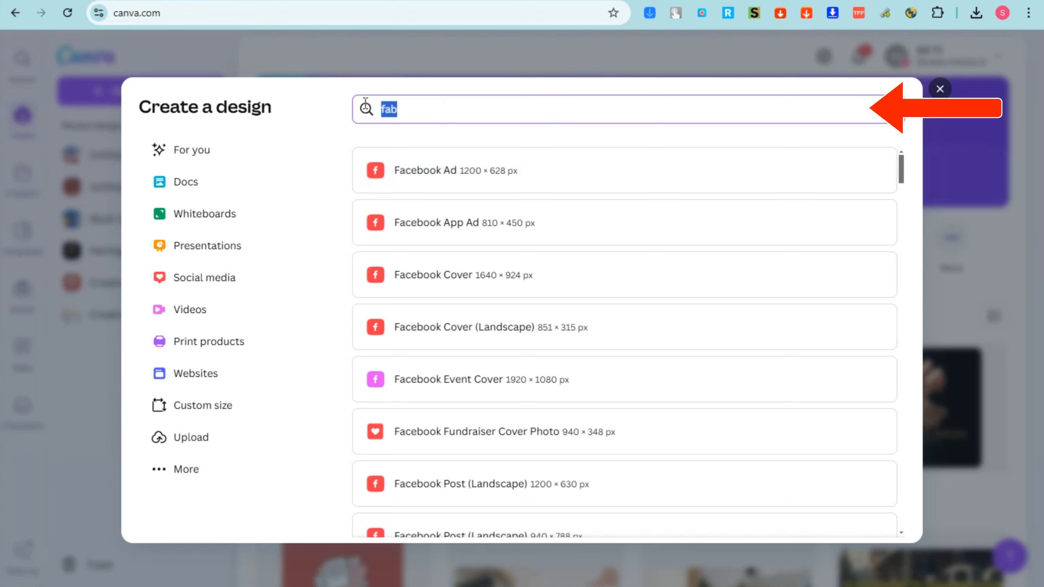
pyautogui.press('BackSpace')
pyautogui.write('twi')
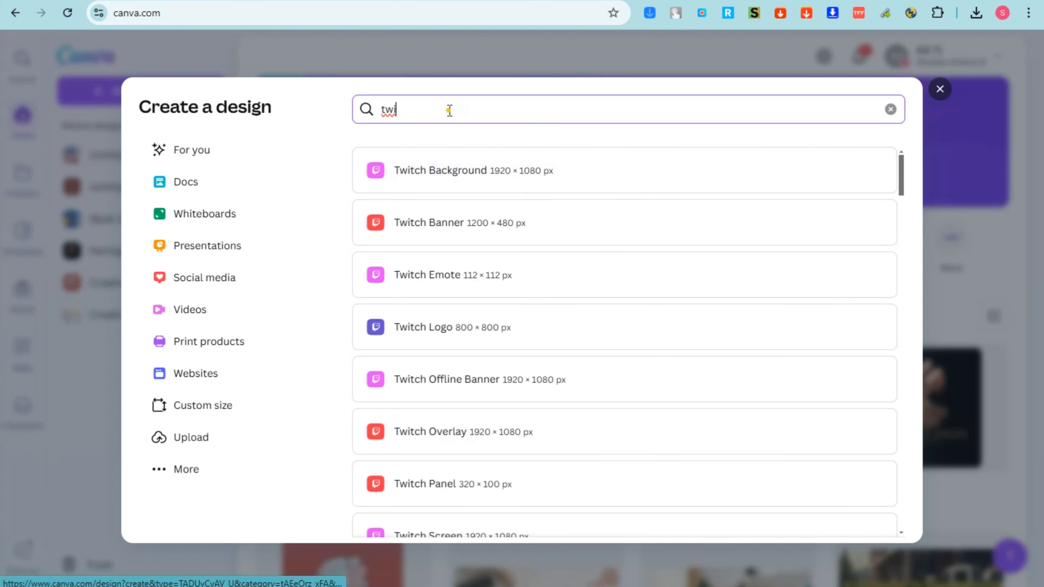
pyautogui.moveTo(448, 107); pyautogui.dragTo(336, 106)
pyautogui.write('pinteres')
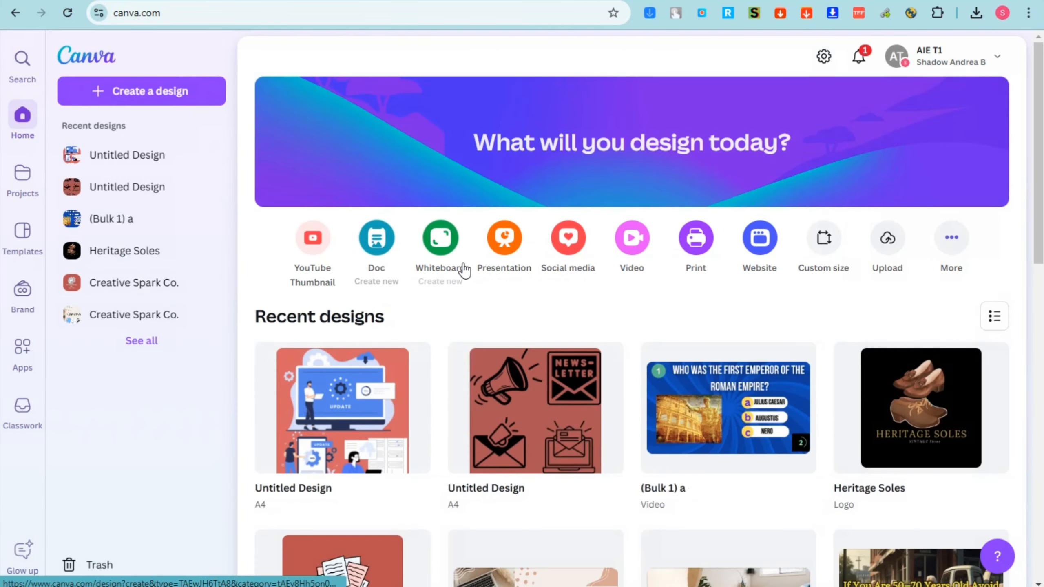
# Create a new blank Facebook Cover design of 1640 × 924 px by searching for "facebook cover"
pyautogui.click(193, 94)
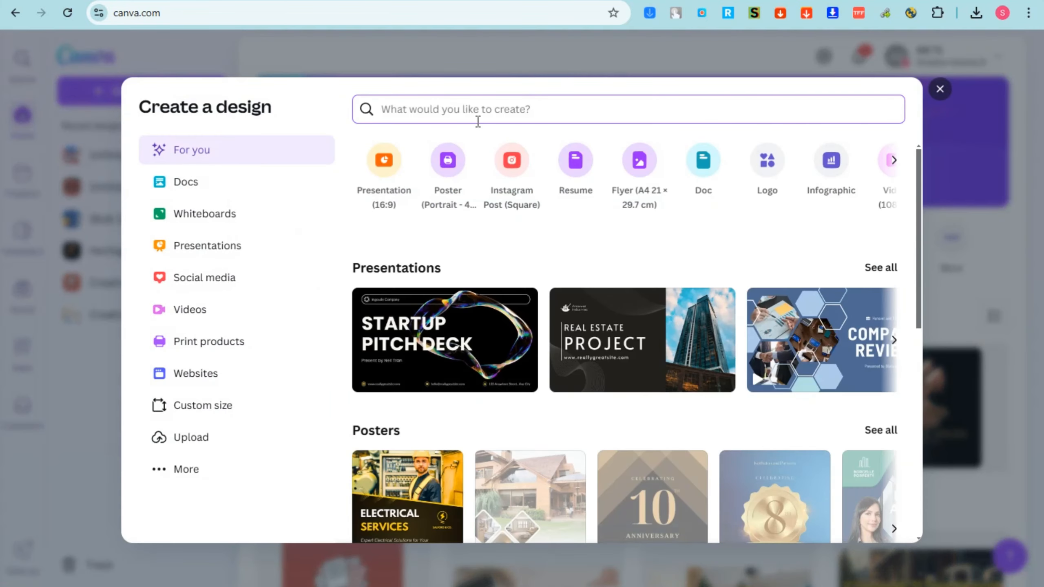
pyautogui.write('faceboo')
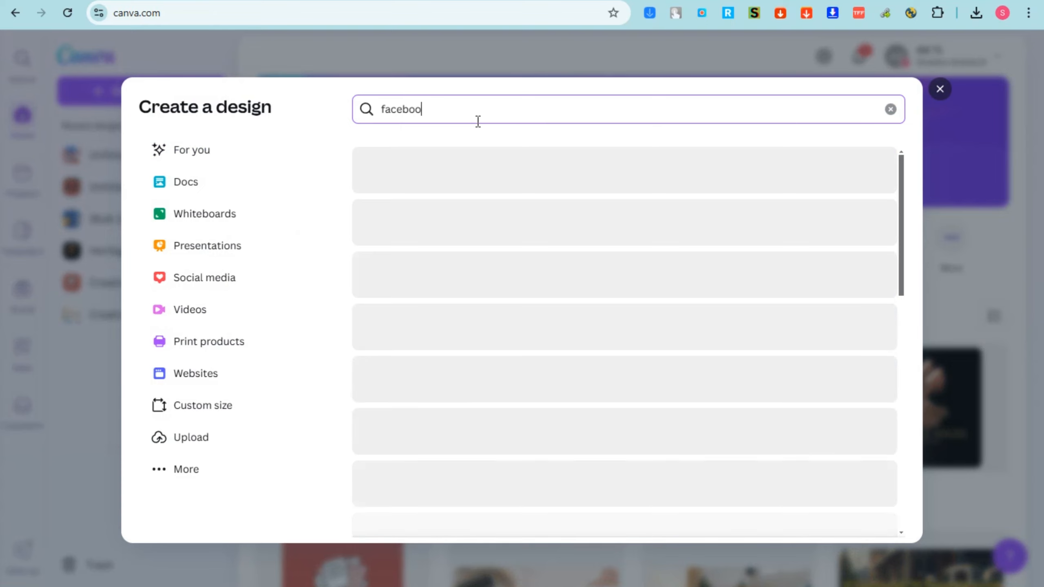
pyautogui.write('k co')
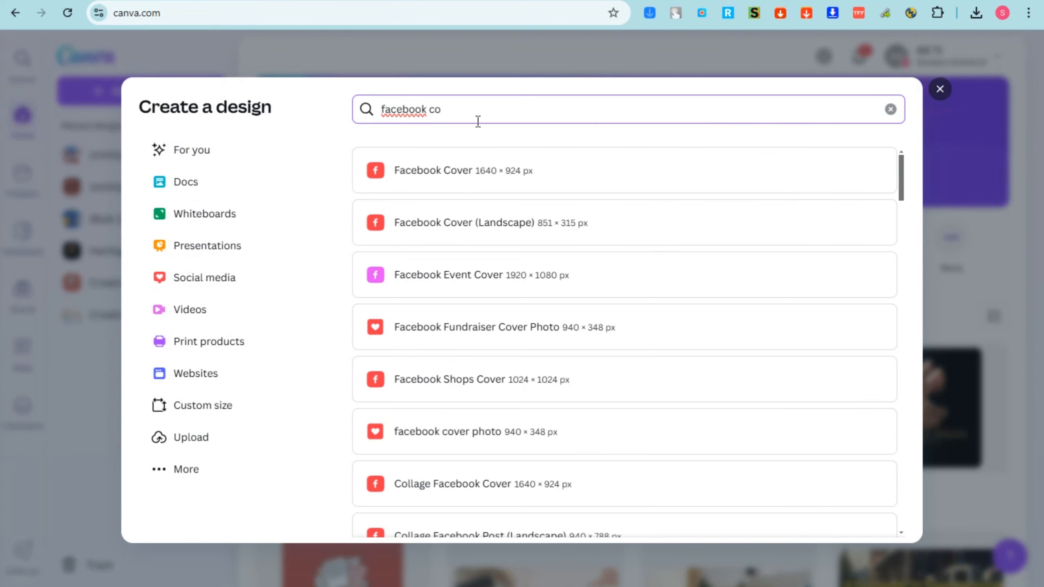
pyautogui.write('ver')
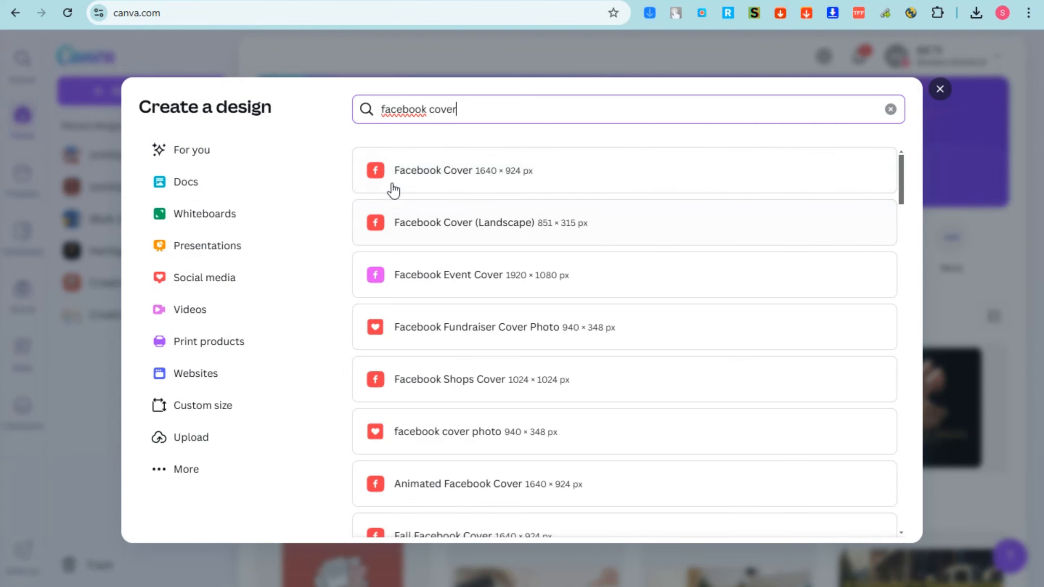
pyautogui.click(429, 181)
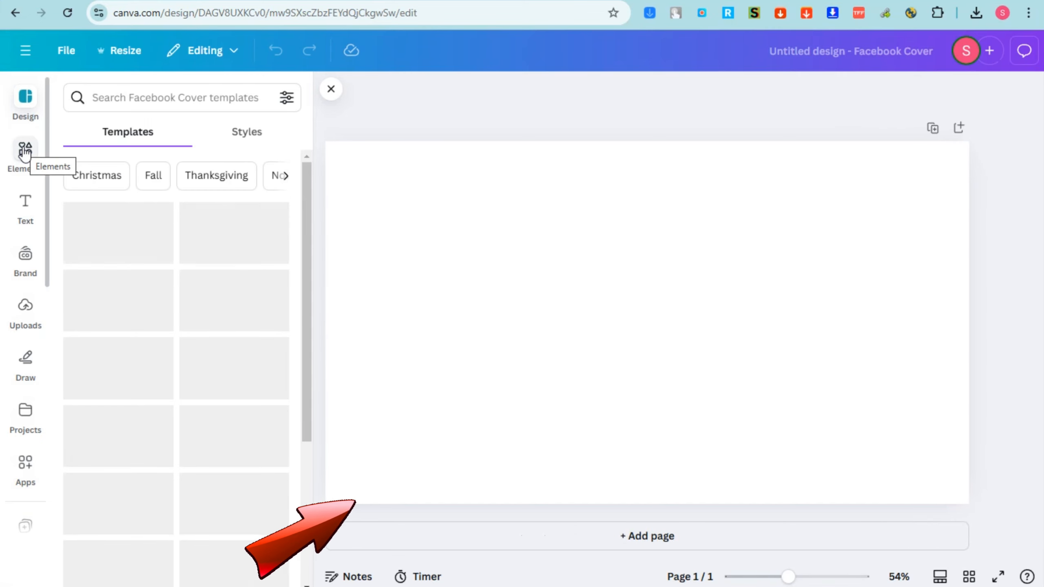
# Set the uploaded photo of the woman in green as the page background and reposition its crop to show her face
pyautogui.click(28, 312)
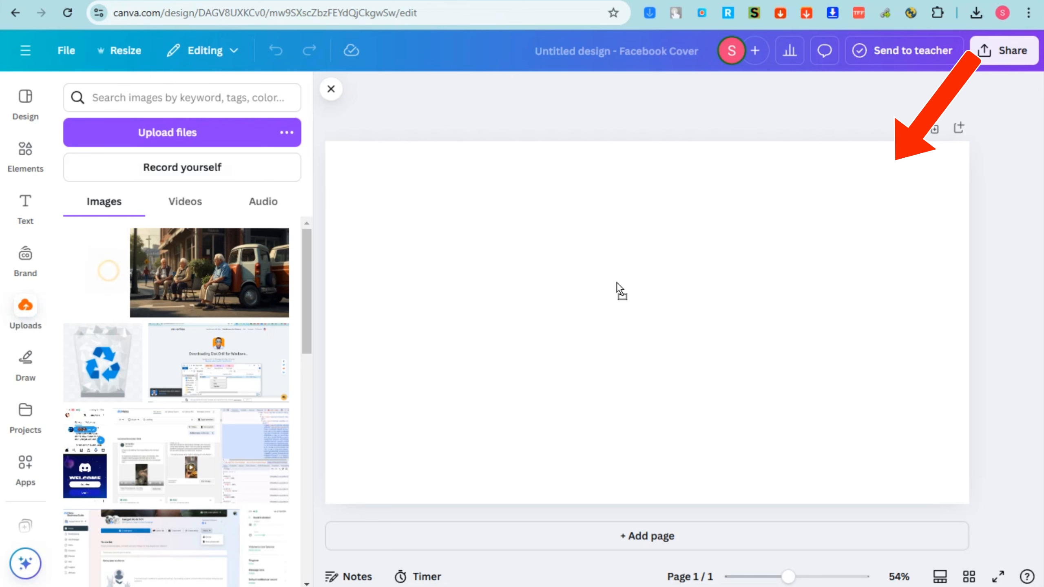
pyautogui.rightClick(650, 317)
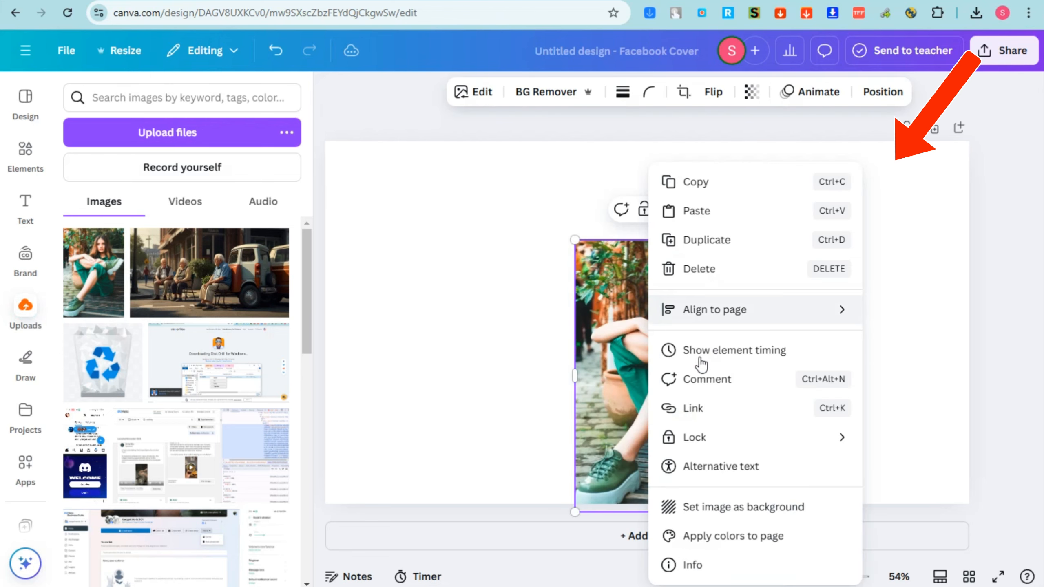
pyautogui.click(737, 508)
pyautogui.doubleClick(658, 359)
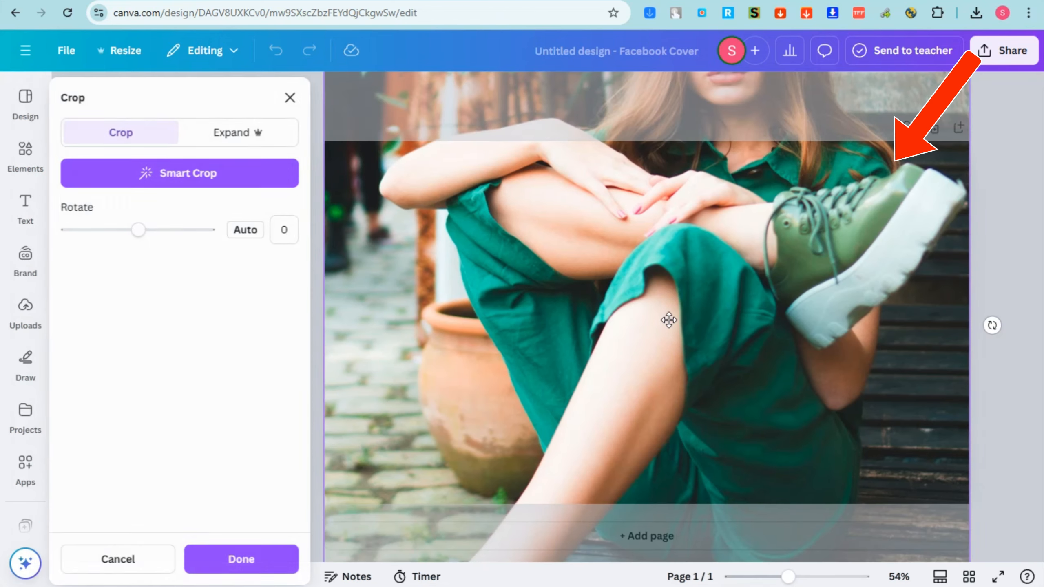
pyautogui.moveTo(669, 321); pyautogui.dragTo(657, 586)
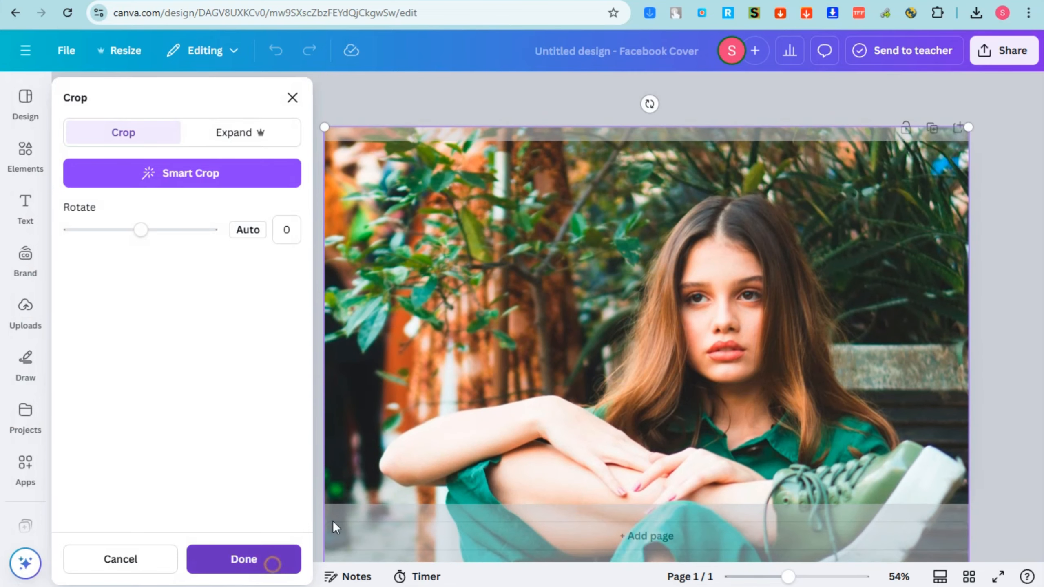
pyautogui.click(271, 560)
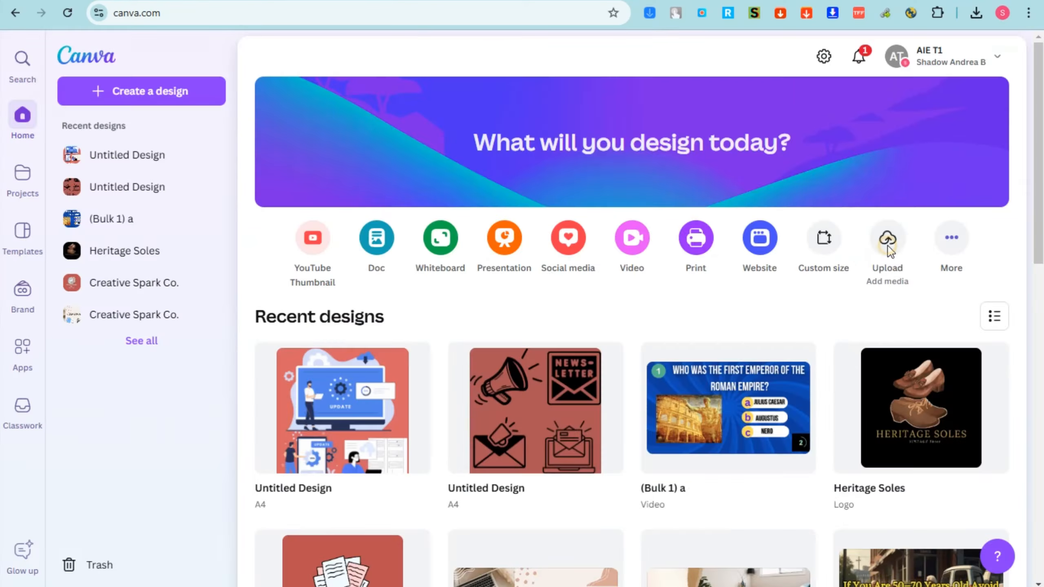
# Upload the portrait photo from the home page and open it for image editing in a new design
pyautogui.click(892, 316)
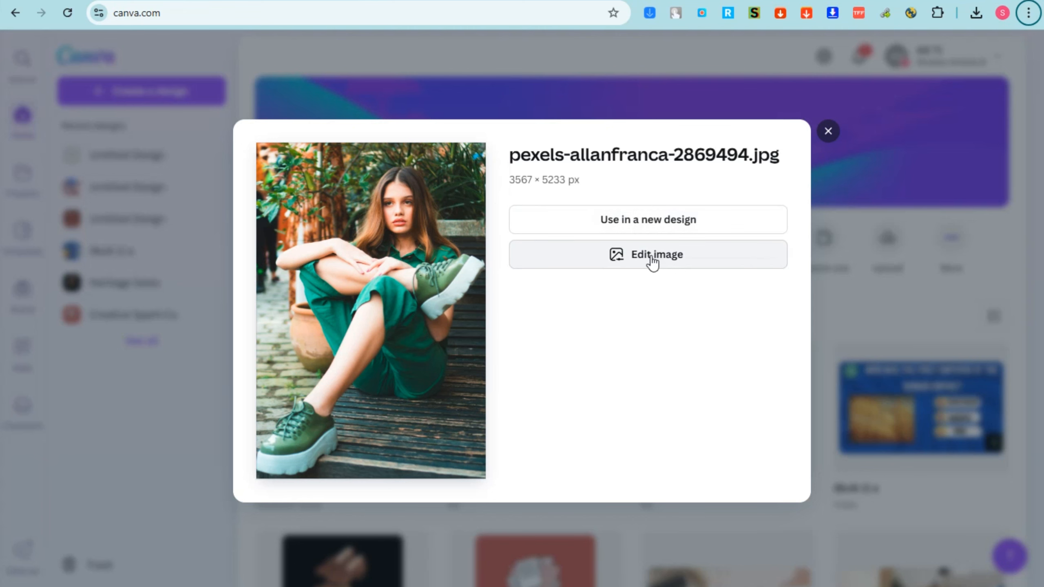
pyautogui.click(649, 255)
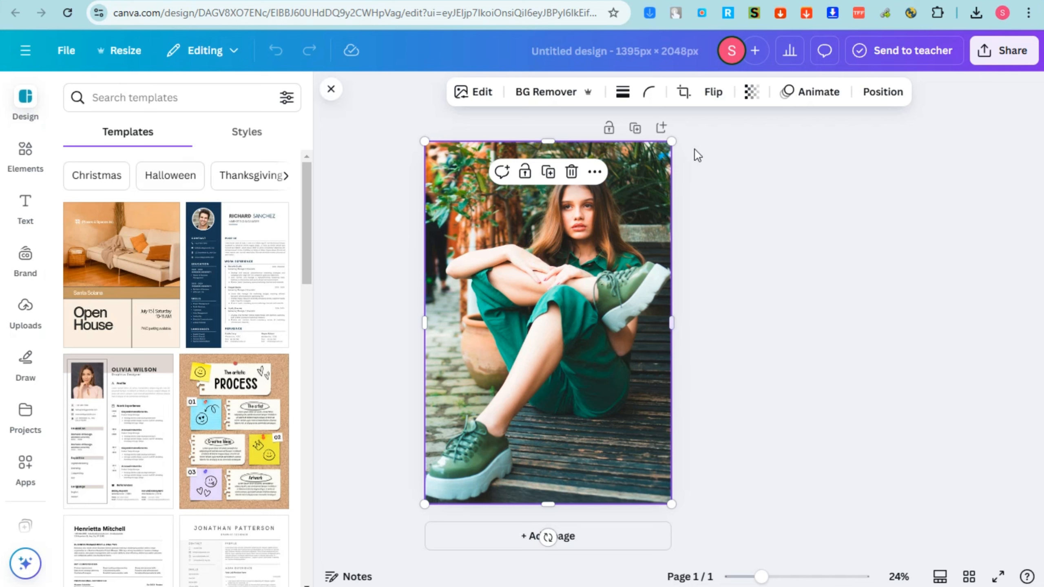
# Resize the photo within the page and move it down to the page's lower part
pyautogui.moveTo(673, 143); pyautogui.dragTo(617, 227)
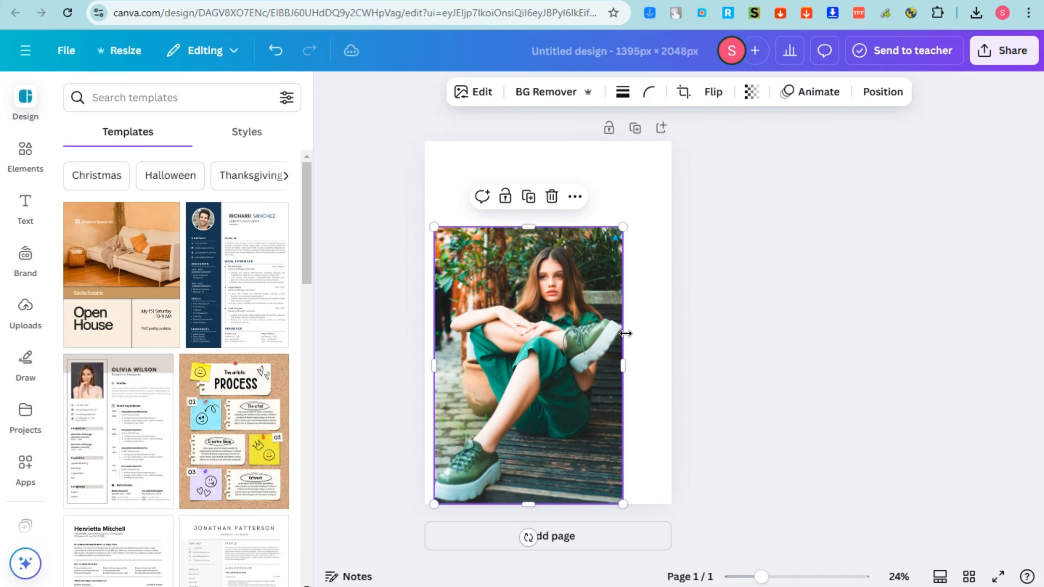
pyautogui.moveTo(626, 371); pyautogui.dragTo(675, 366)
pyautogui.moveTo(575, 285); pyautogui.dragTo(577, 432)
# Try the Beige Minimalist Mood Photo Collage template on the page and undo it
pyautogui.scroll(-5, 207, 311)
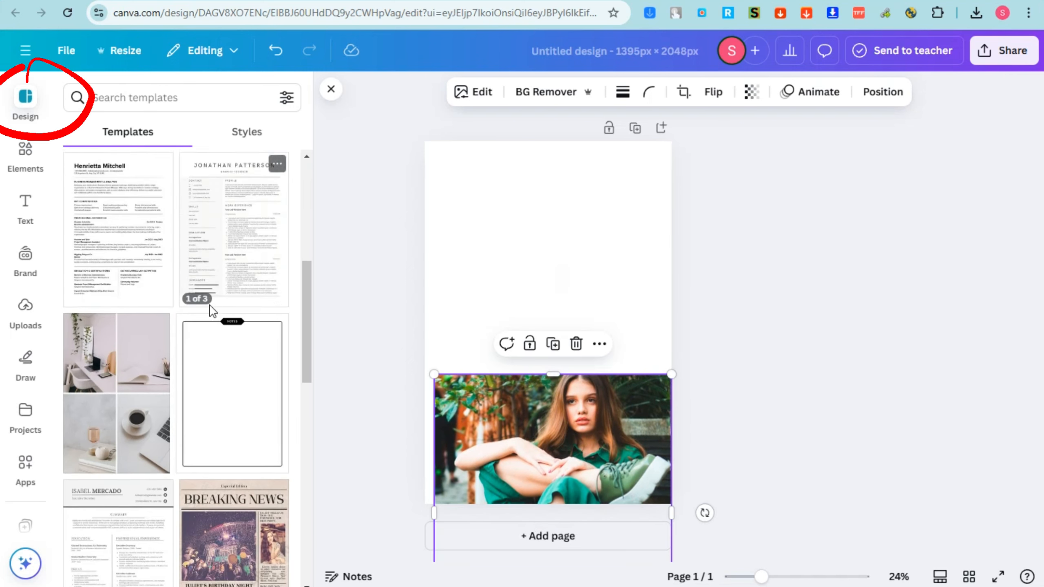
pyautogui.scroll(1, 207, 310)
pyautogui.moveTo(505, 259); pyautogui.dragTo(532, 212)
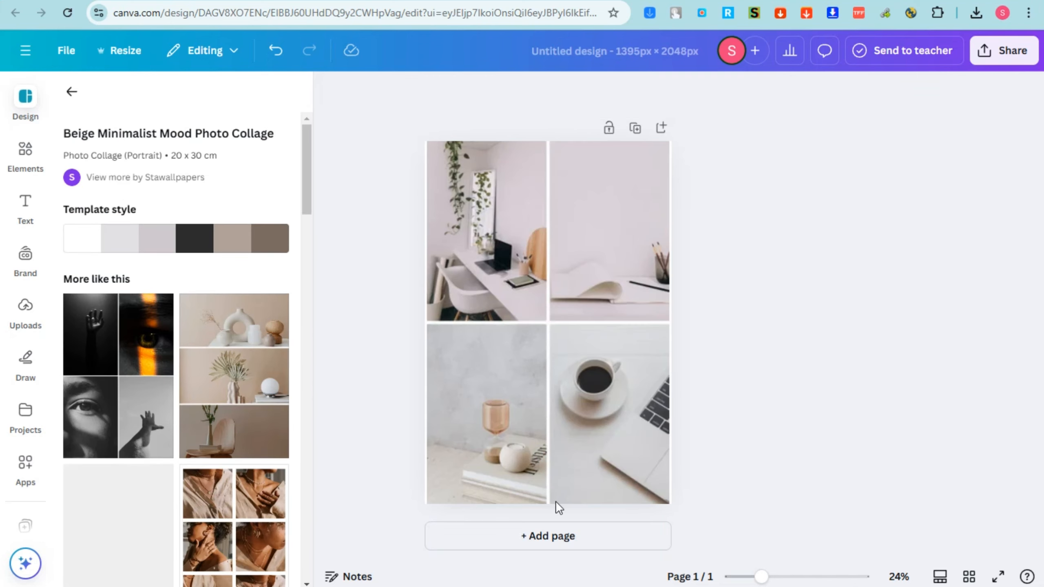
pyautogui.click(551, 495)
pyautogui.hotkey('ctrl', 'z')
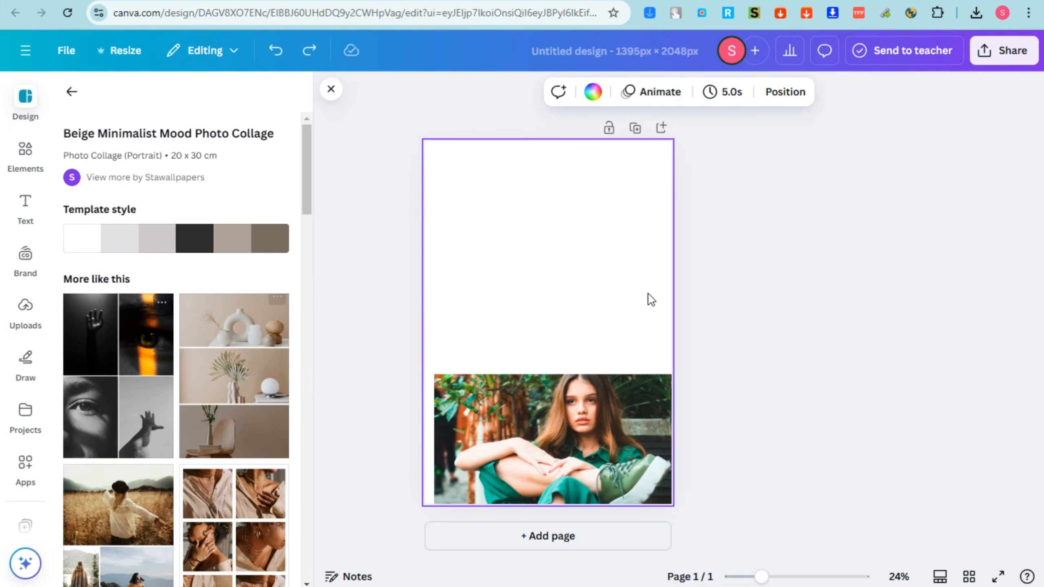
# Try the Dark Vintage Photography Portrait Photo Collage template and undo it together with the last photo move
pyautogui.click(851, 286)
pyautogui.moveTo(100, 370); pyautogui.dragTo(468, 294)
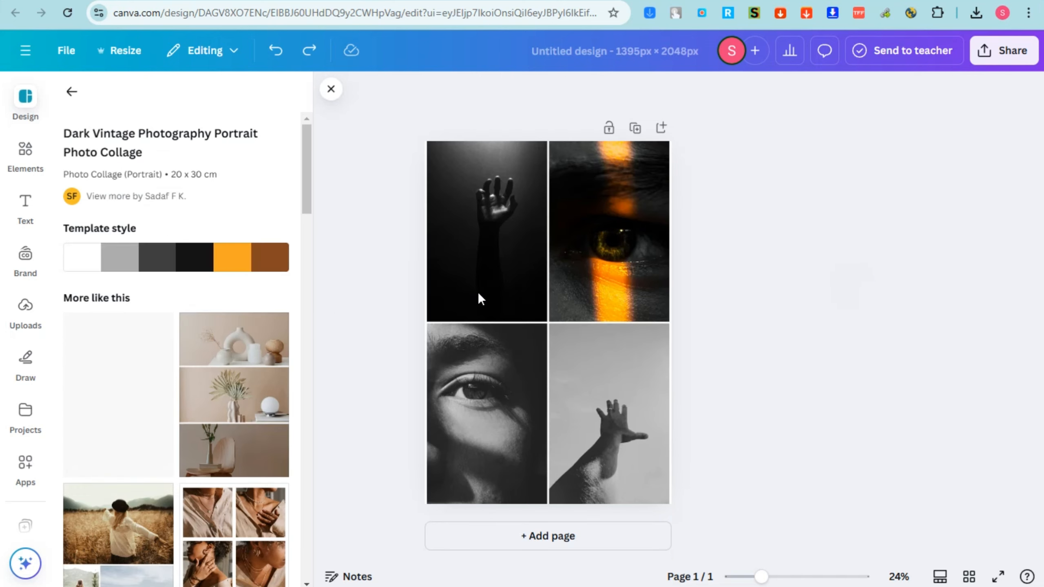
pyautogui.click(533, 243)
pyautogui.hotkey('ctrl', 'z')
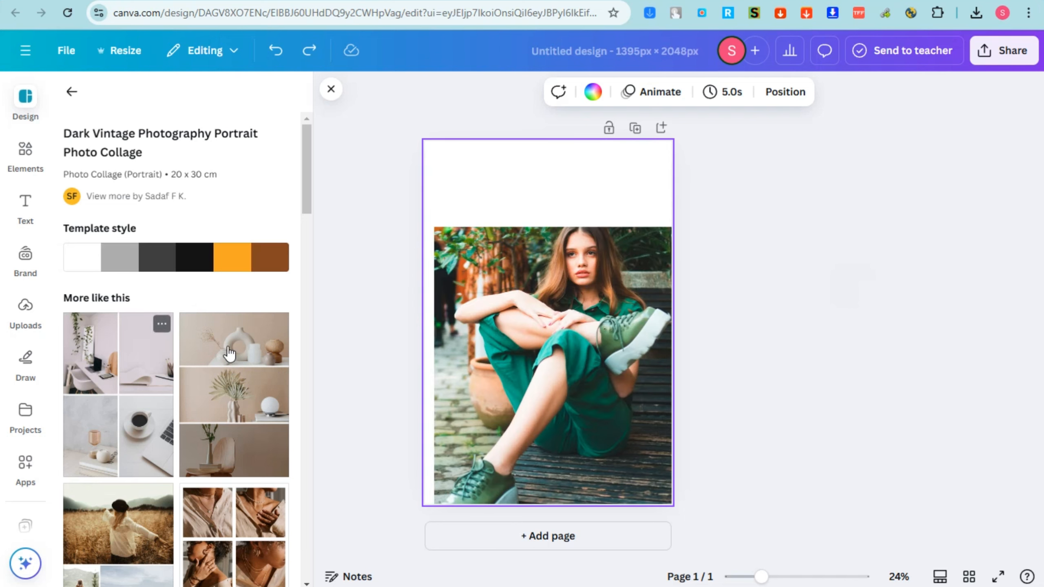
# Apply the Brown Simple Grid Nature Photo Collage template to the page
pyautogui.scroll(-2, 106, 484)
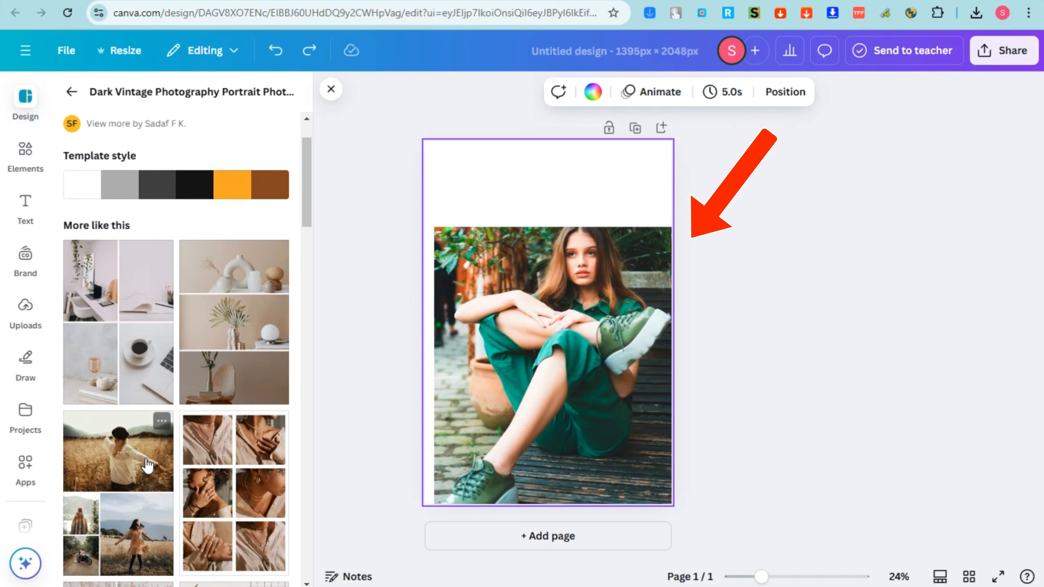
pyautogui.moveTo(106, 473); pyautogui.dragTo(575, 365)
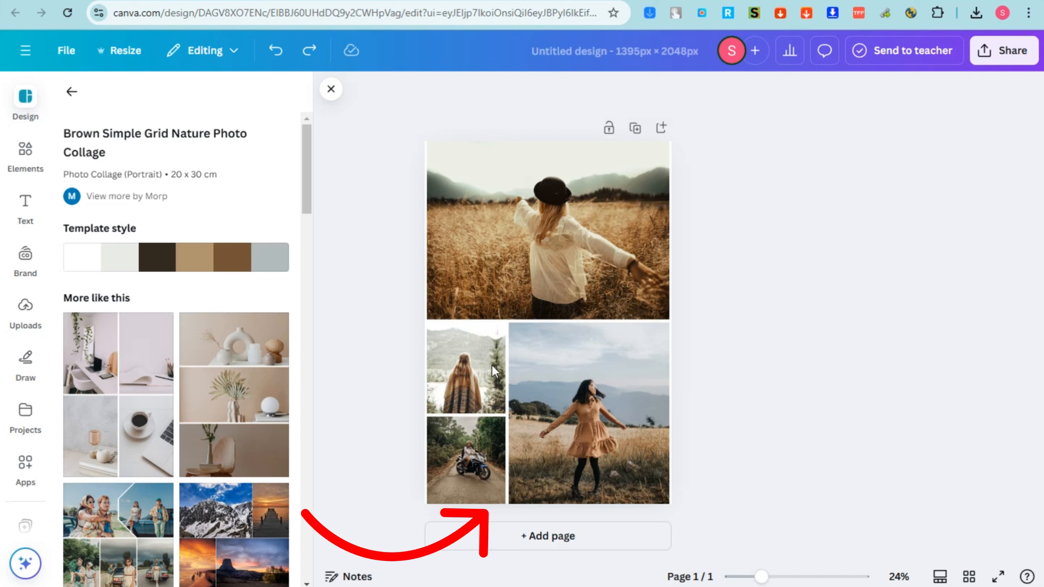
# Fill all four collage frames with the uploaded photo of the woman in green and accept the top photo's crop
pyautogui.click(25, 162)
pyautogui.click(39, 328)
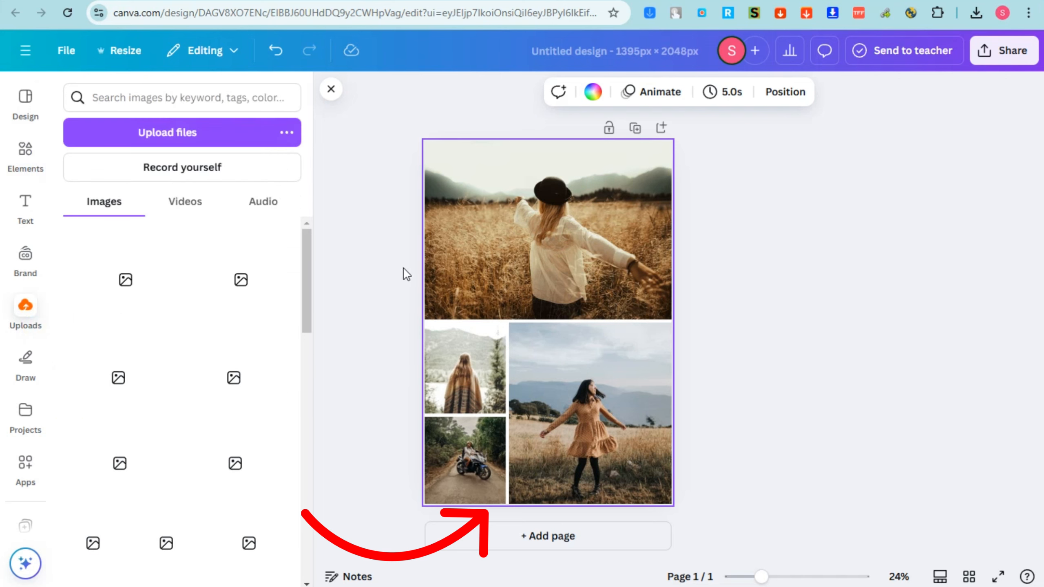
pyautogui.moveTo(153, 261); pyautogui.dragTo(473, 458)
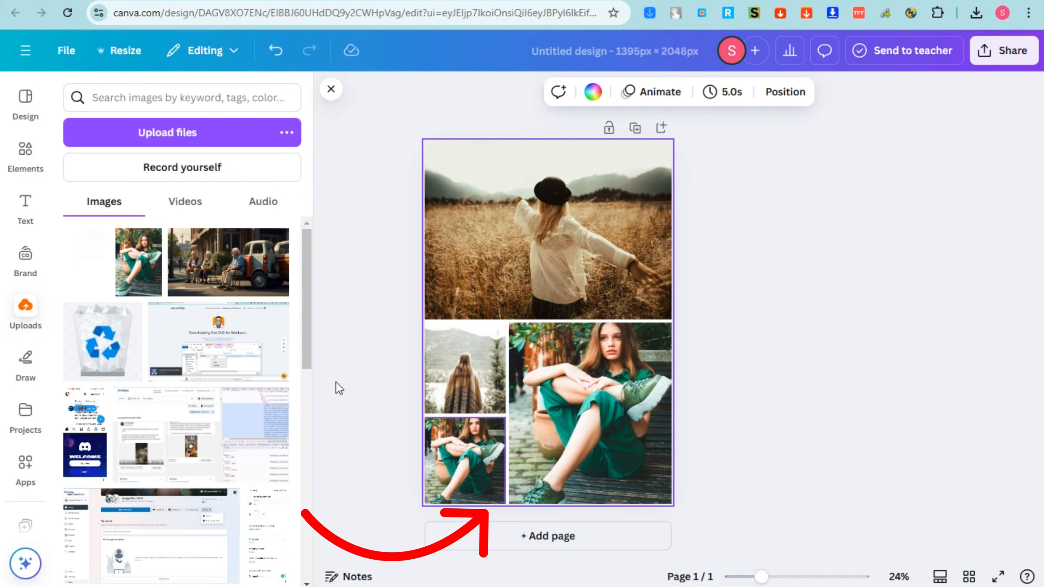
pyautogui.moveTo(87, 263); pyautogui.dragTo(465, 368)
pyautogui.moveTo(86, 257); pyautogui.dragTo(546, 327)
pyautogui.doubleClick(511, 231)
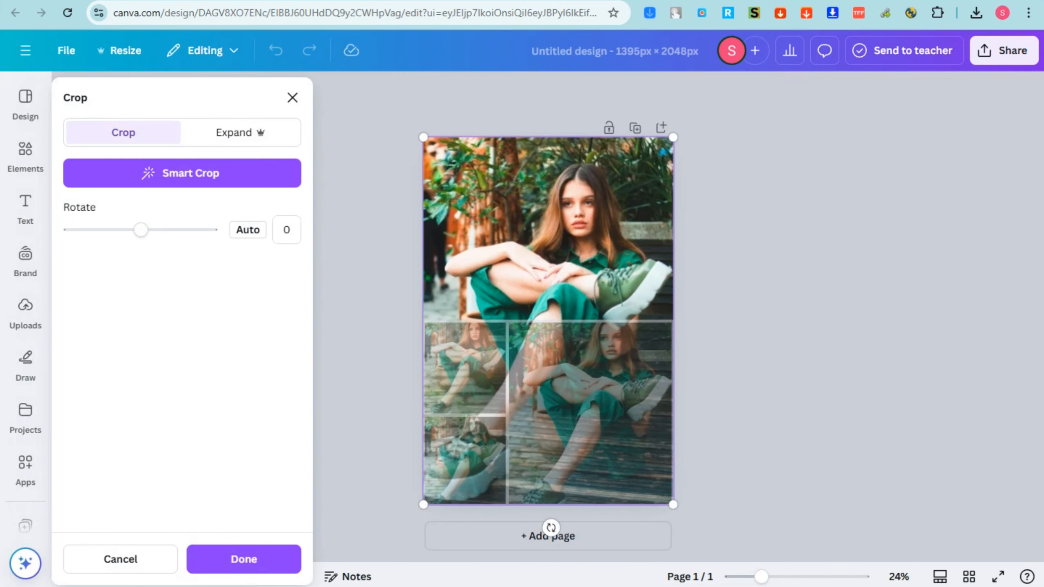
pyautogui.click(268, 569)
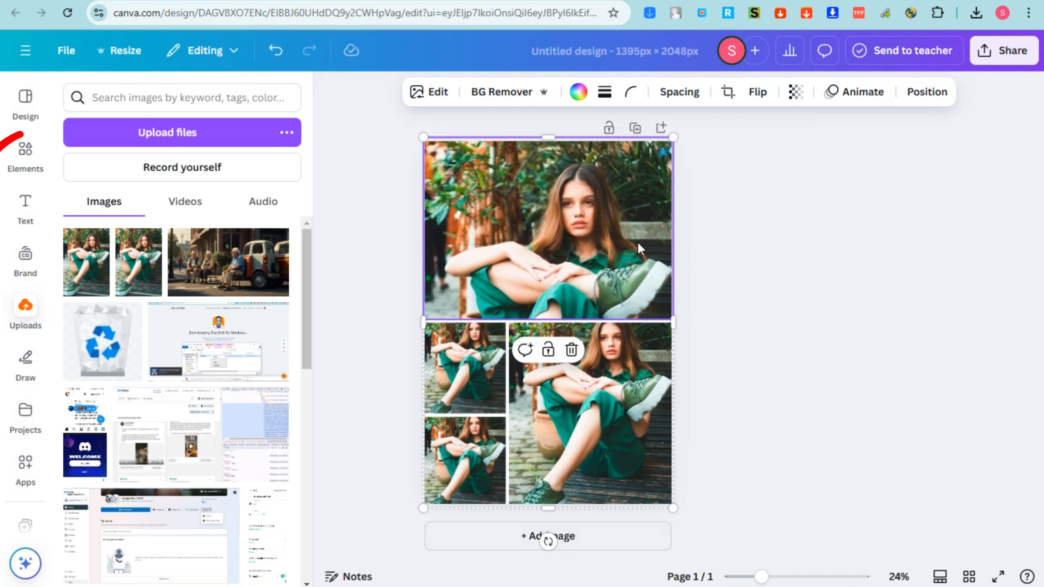
pyautogui.click(29, 101)
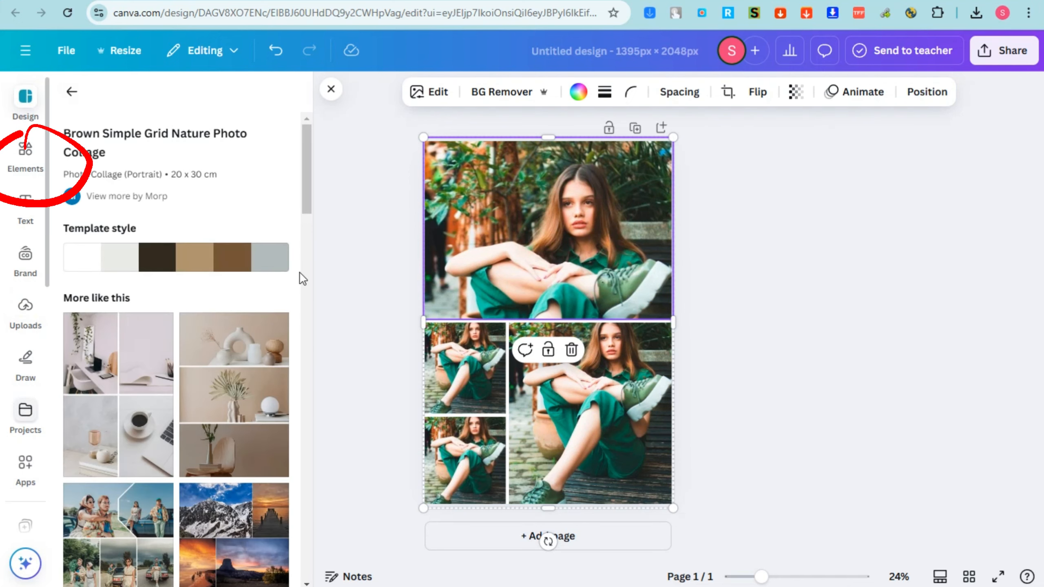
pyautogui.click(765, 446)
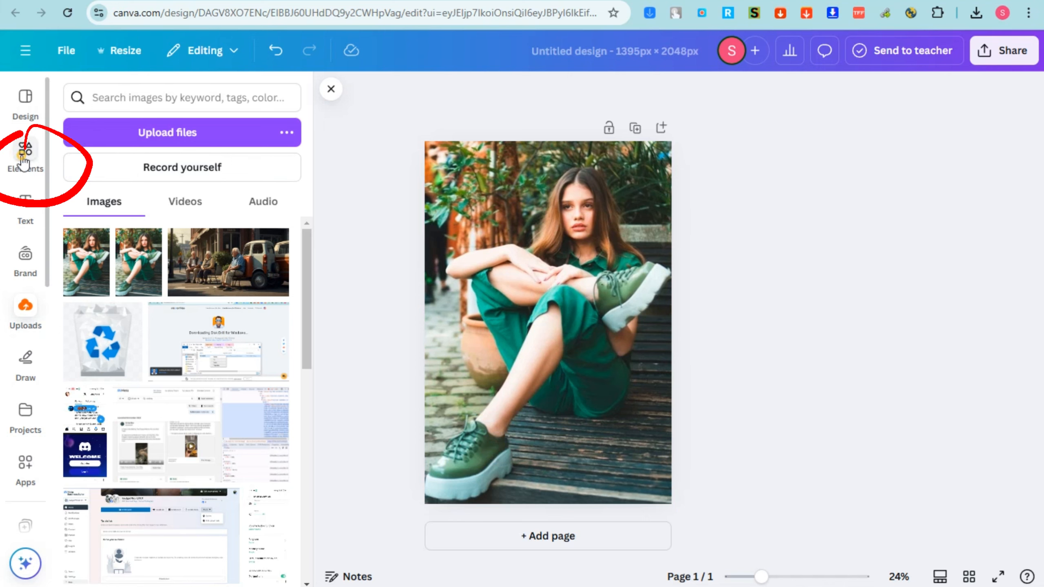
# Search the elements library for "grass" and narrow the results to photos
pyautogui.click(24, 162)
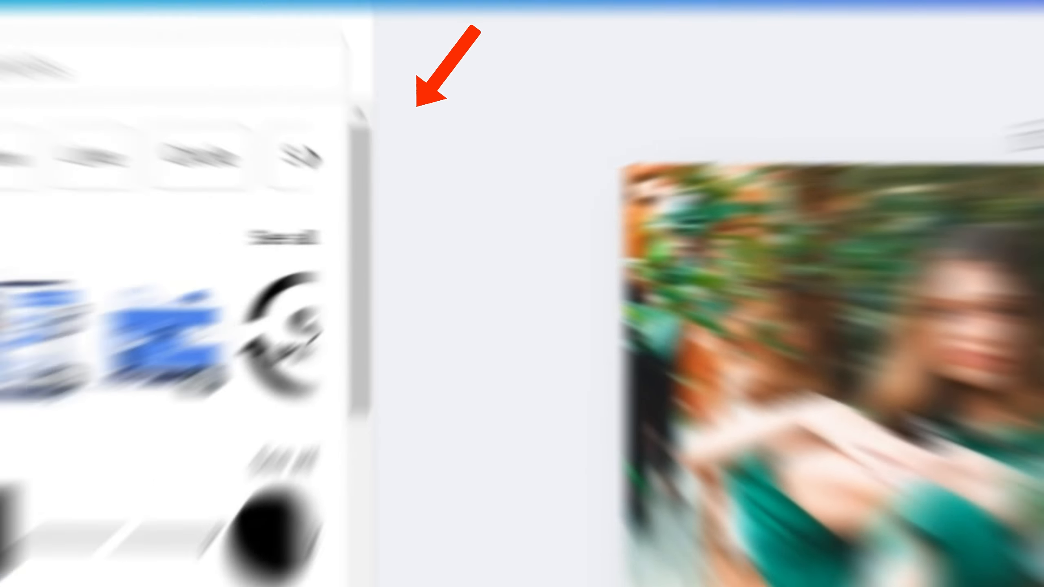
pyautogui.click(558, 257)
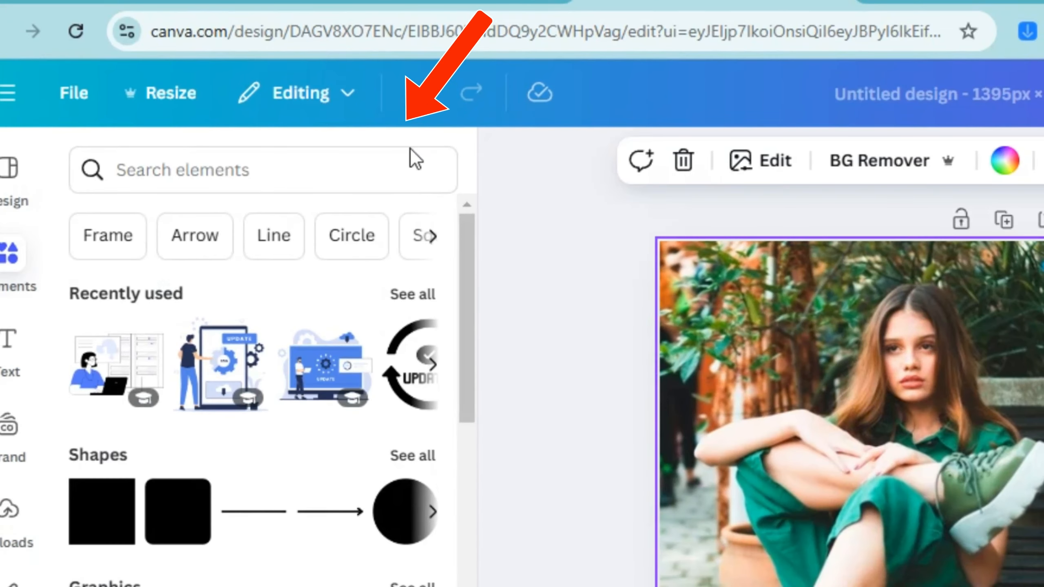
pyautogui.click(212, 170)
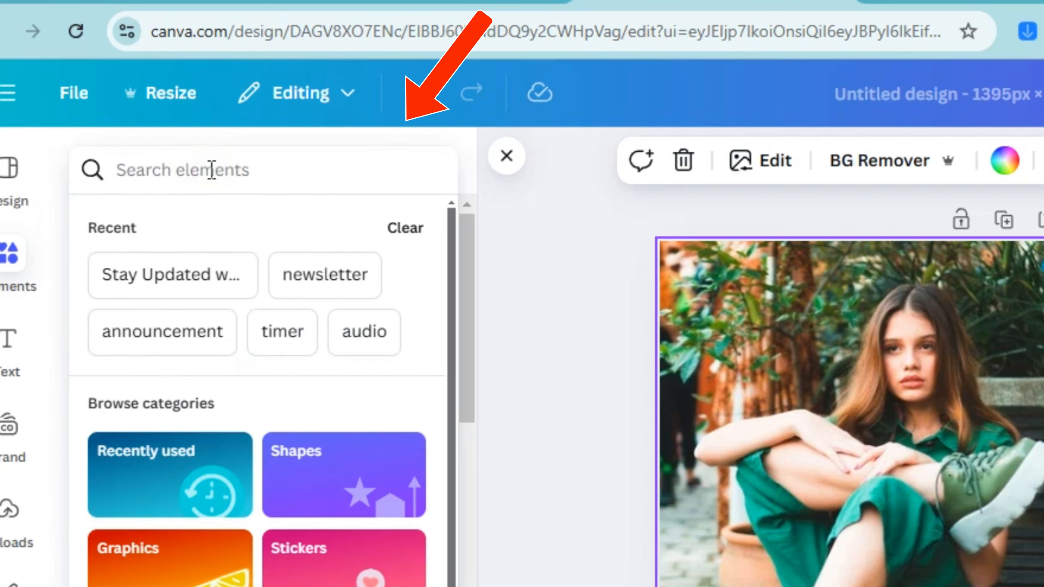
pyautogui.write('grass')
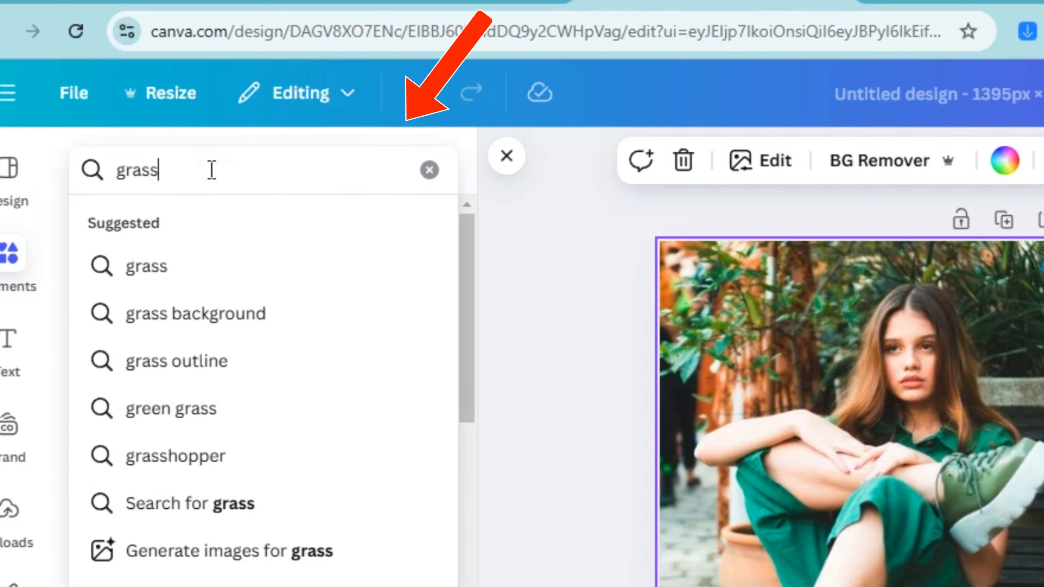
pyautogui.press('Return')
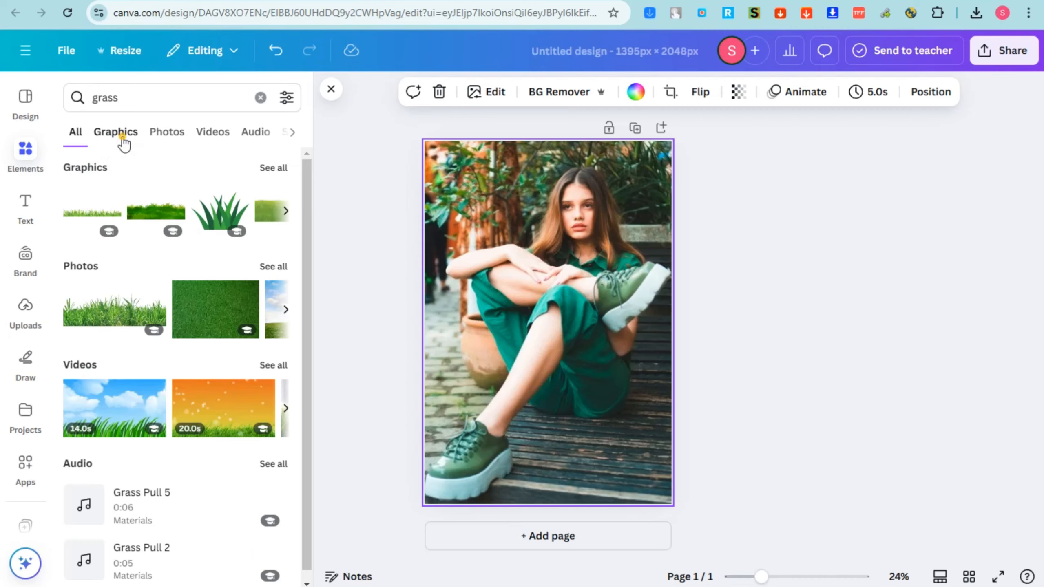
pyautogui.click(122, 139)
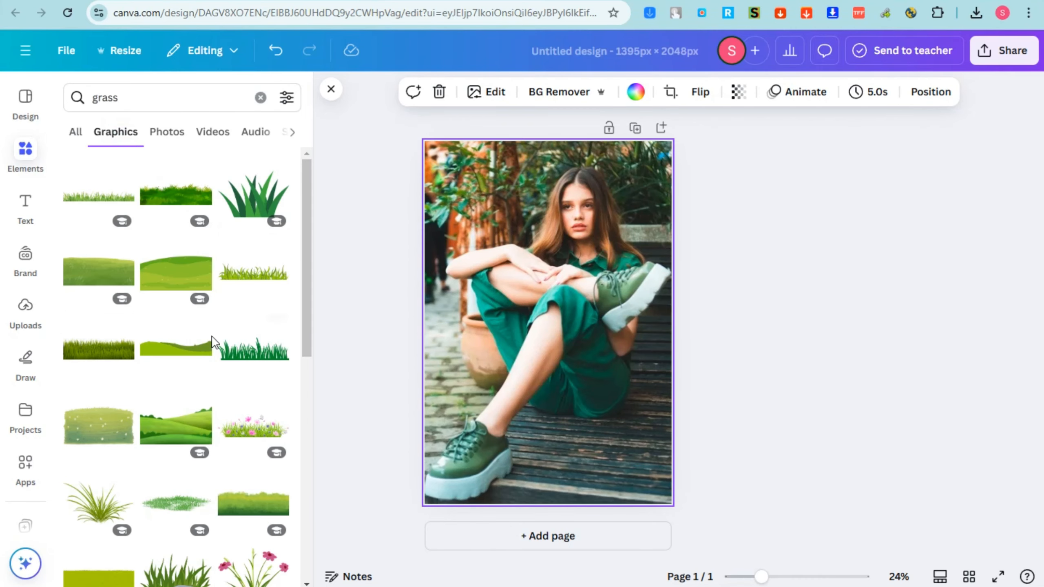
pyautogui.click(168, 132)
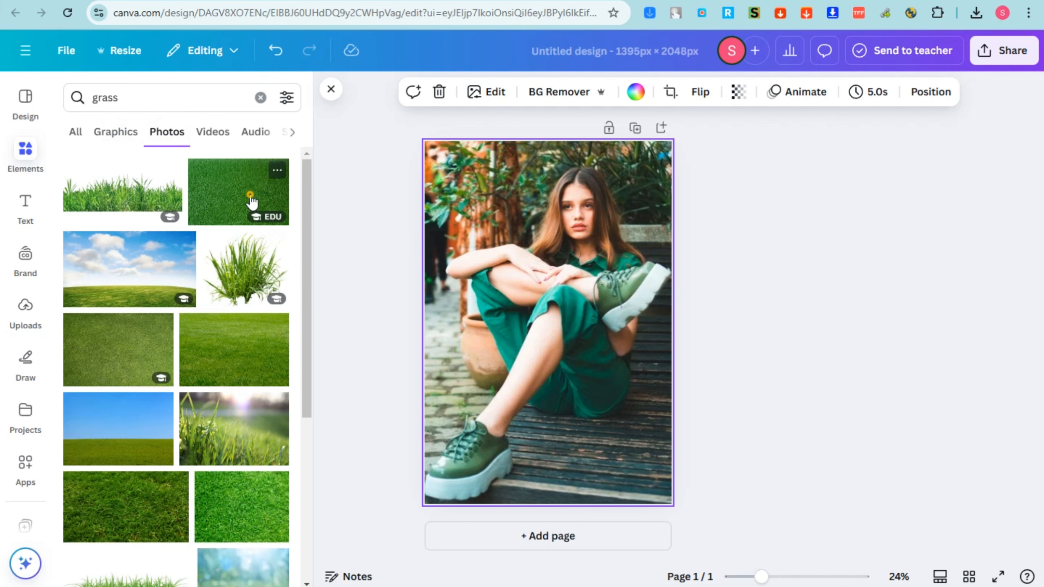
# Place the plain green turf photo across the bottom of page 1, stretching it past both side edges and raising it over the shoe
pyautogui.moveTo(251, 202); pyautogui.dragTo(584, 506)
pyautogui.click(498, 534)
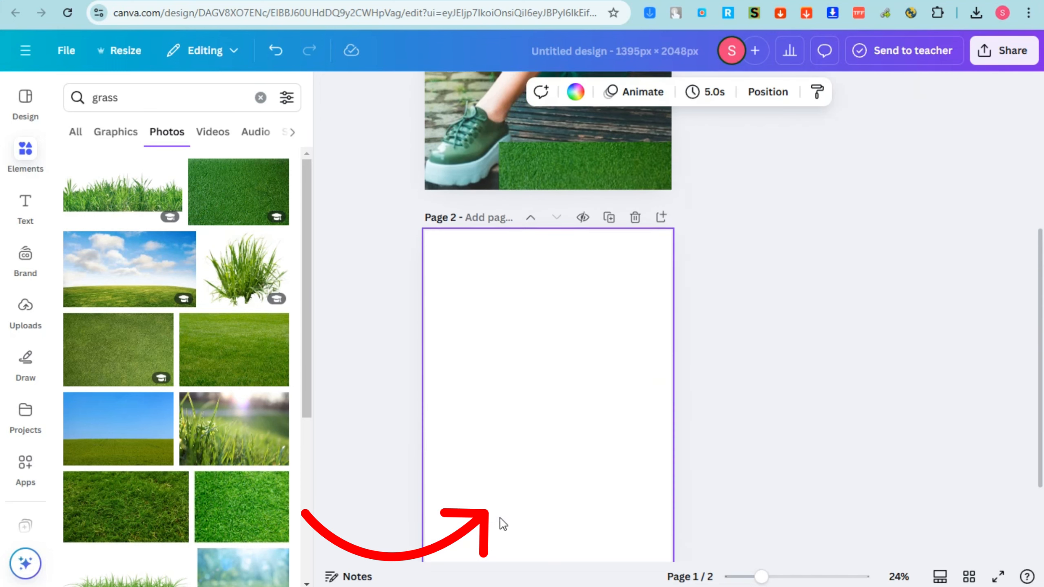
pyautogui.scroll(5, 569, 354)
pyautogui.click(575, 490)
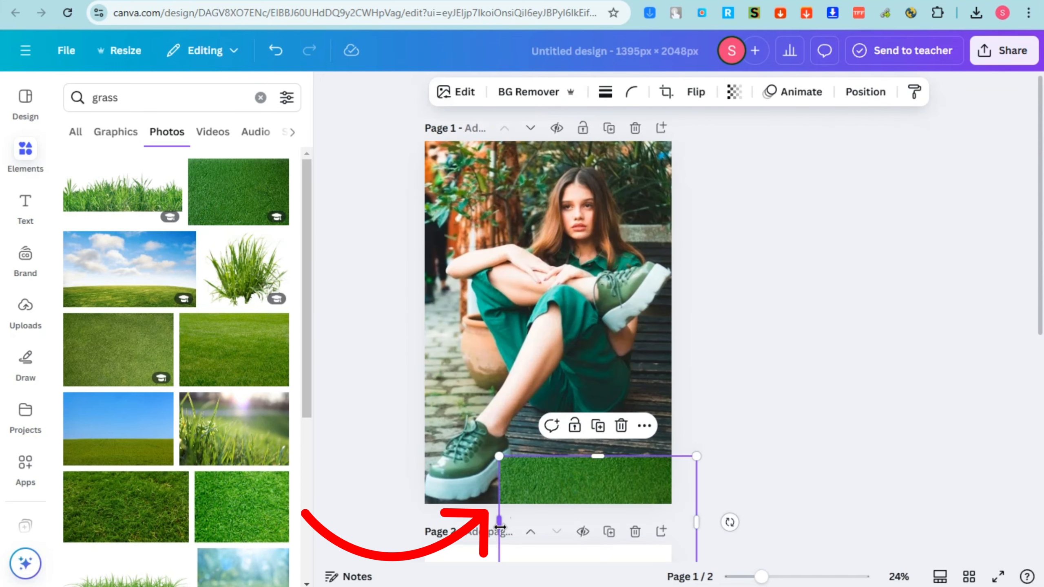
pyautogui.moveTo(500, 527); pyautogui.dragTo(395, 522)
pyautogui.moveTo(544, 475); pyautogui.dragTo(545, 444)
# Examine the align-to-page options available for the grass photo
pyautogui.rightClick(558, 471)
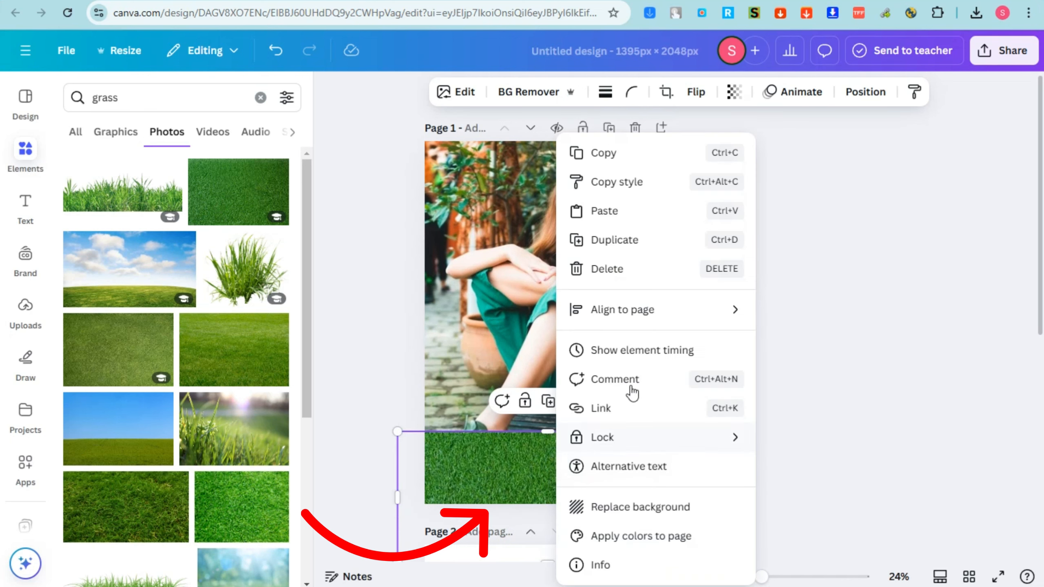
pyautogui.moveTo(636, 319)
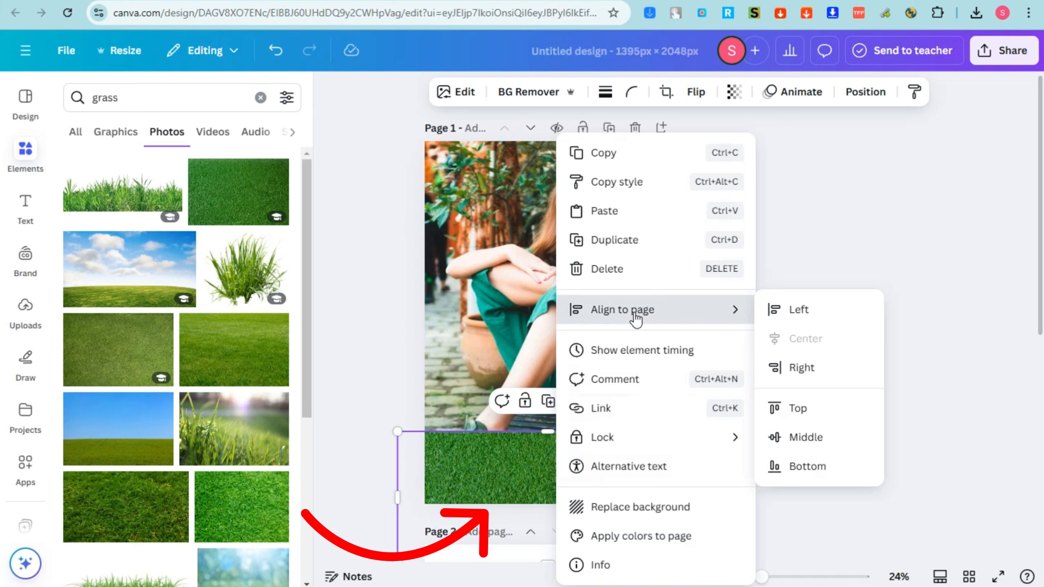
pyautogui.click(364, 378)
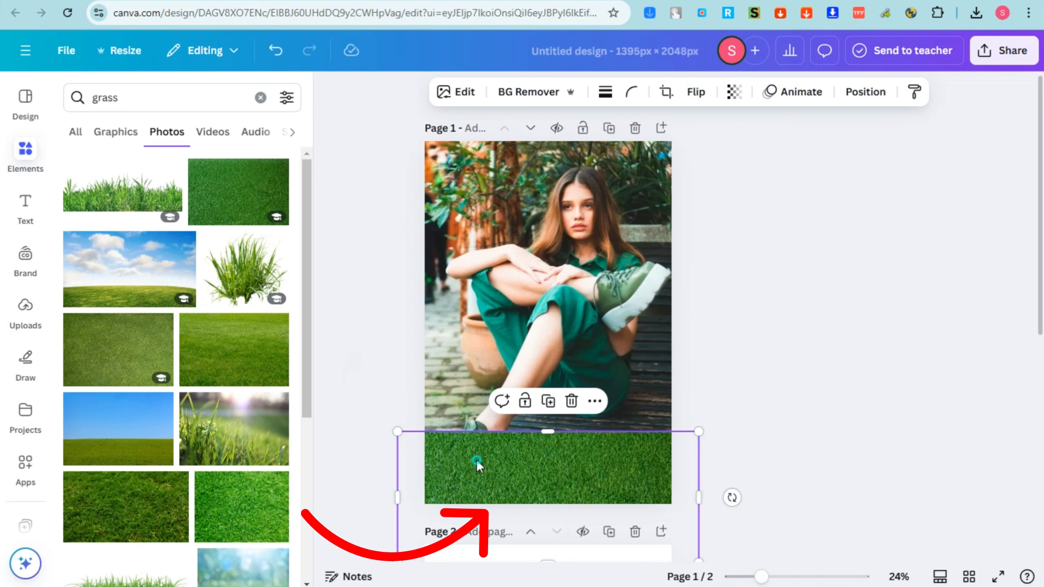
pyautogui.rightClick(476, 465)
pyautogui.click(882, 406)
pyautogui.click(876, 472)
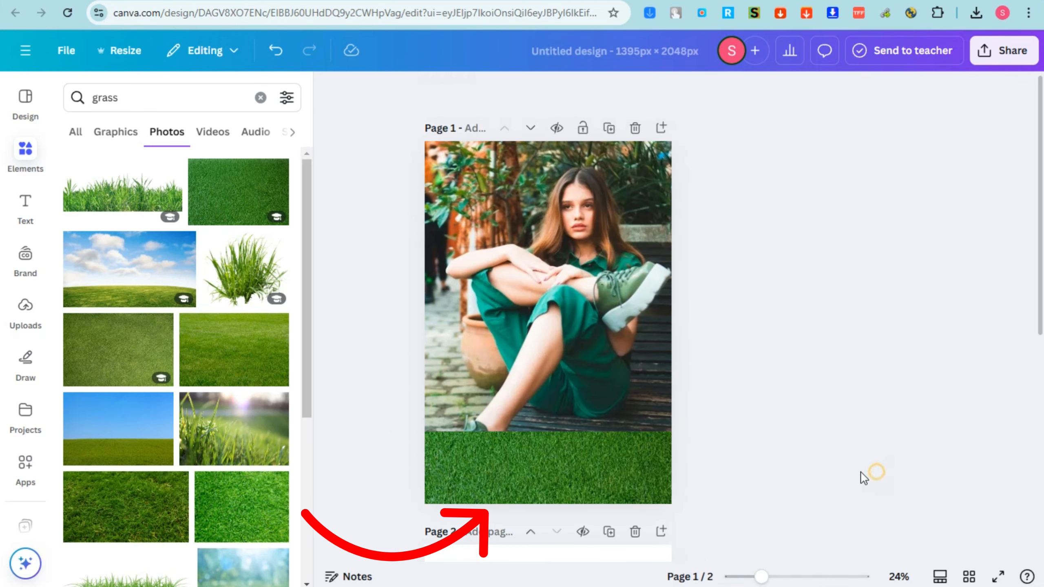
pyautogui.rightClick(655, 469)
pyautogui.moveTo(732, 316)
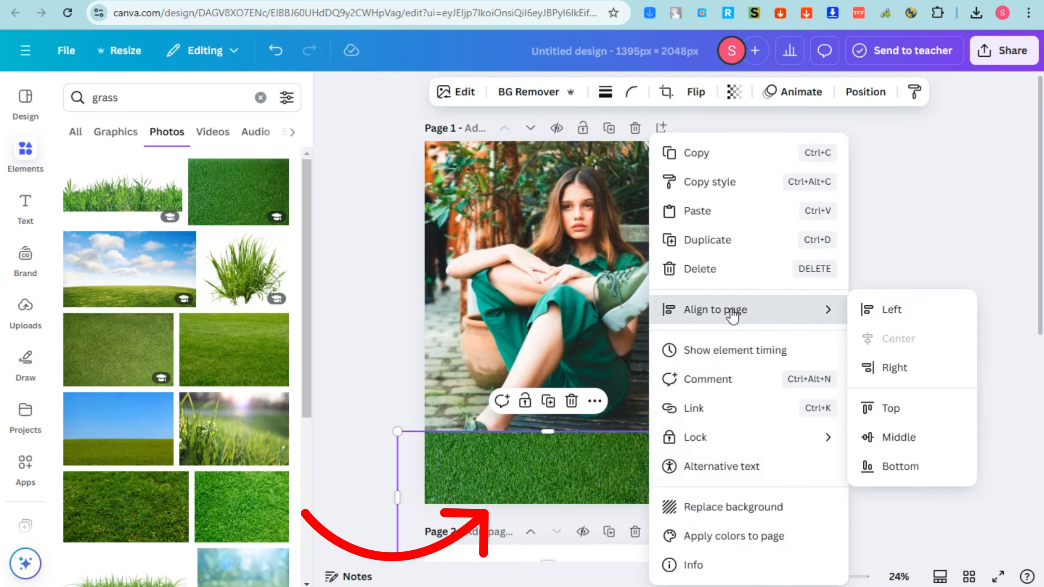
pyautogui.click(922, 322)
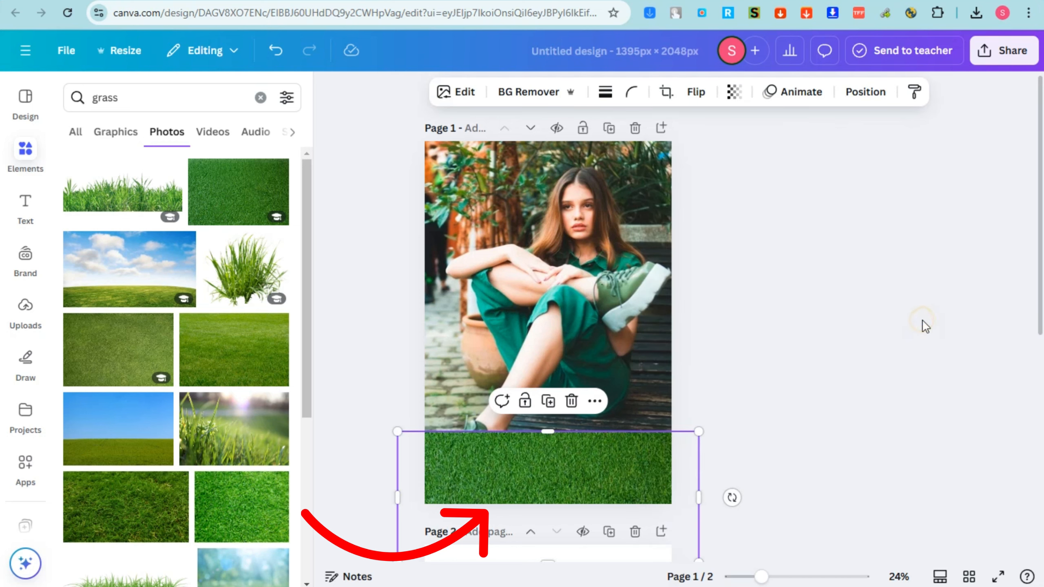
# Lower the grass photo until only a thin strip covers the page bottom below the green shoe
pyautogui.click(781, 398)
pyautogui.moveTo(554, 461); pyautogui.dragTo(548, 499)
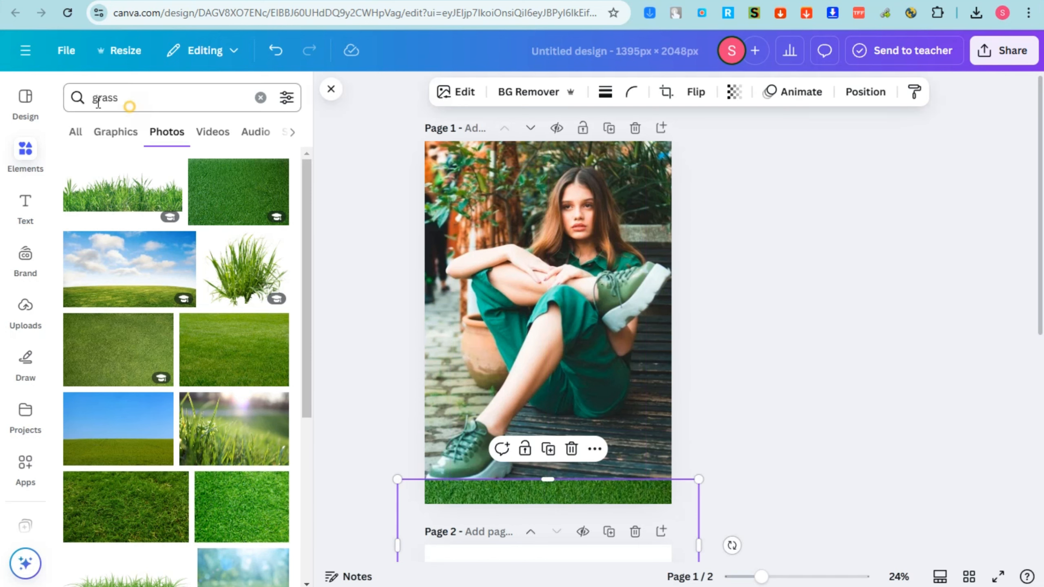
# Search the photos for "stones" and place the grey pebble pile on the grass at the page's lower right corner
pyautogui.click(128, 98)
pyautogui.write('stones')
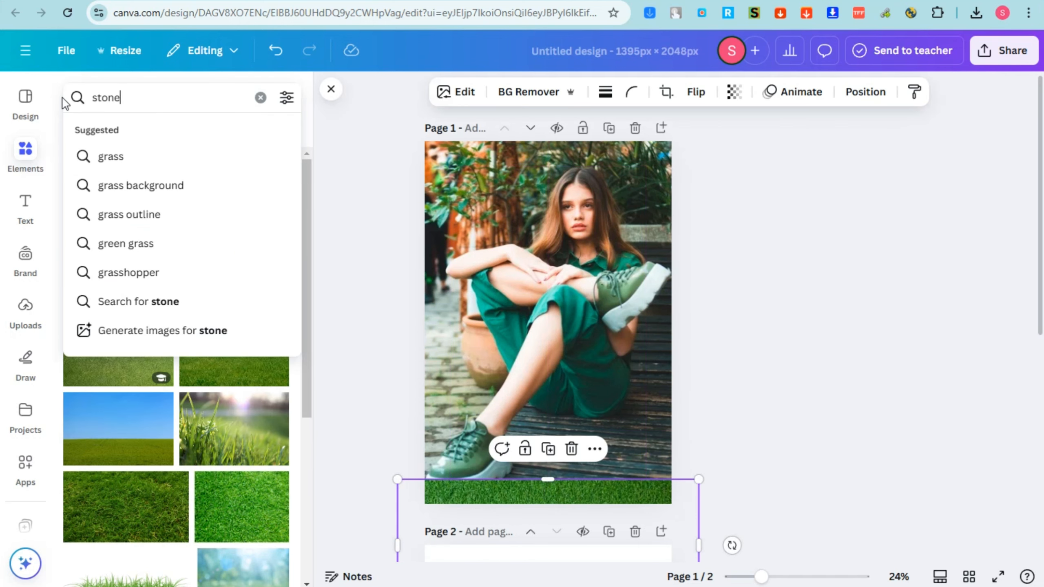
pyautogui.press('Return')
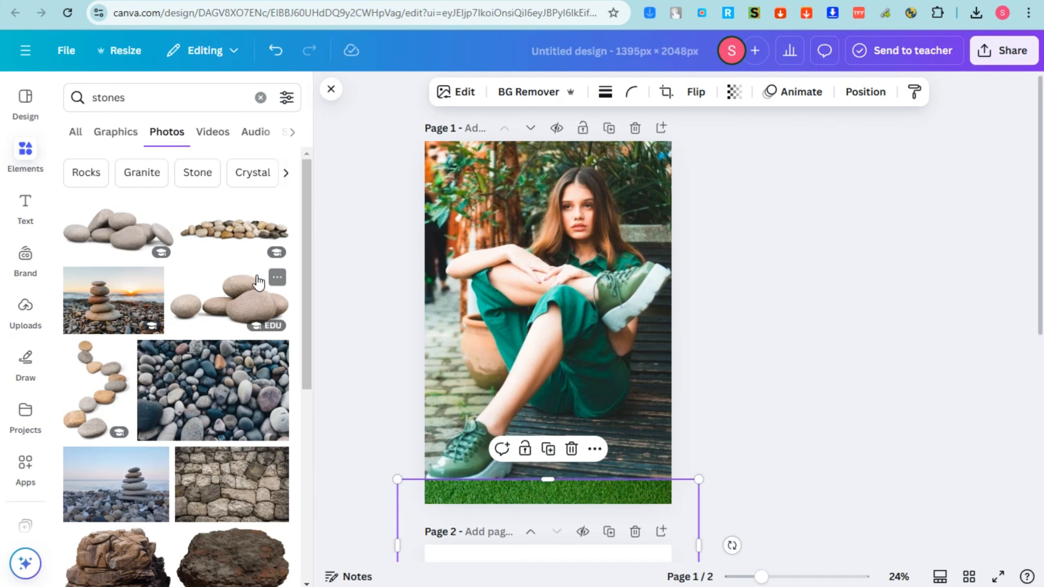
pyautogui.moveTo(124, 231); pyautogui.dragTo(599, 458)
pyautogui.moveTo(674, 411); pyautogui.dragTo(672, 449)
pyautogui.click(747, 396)
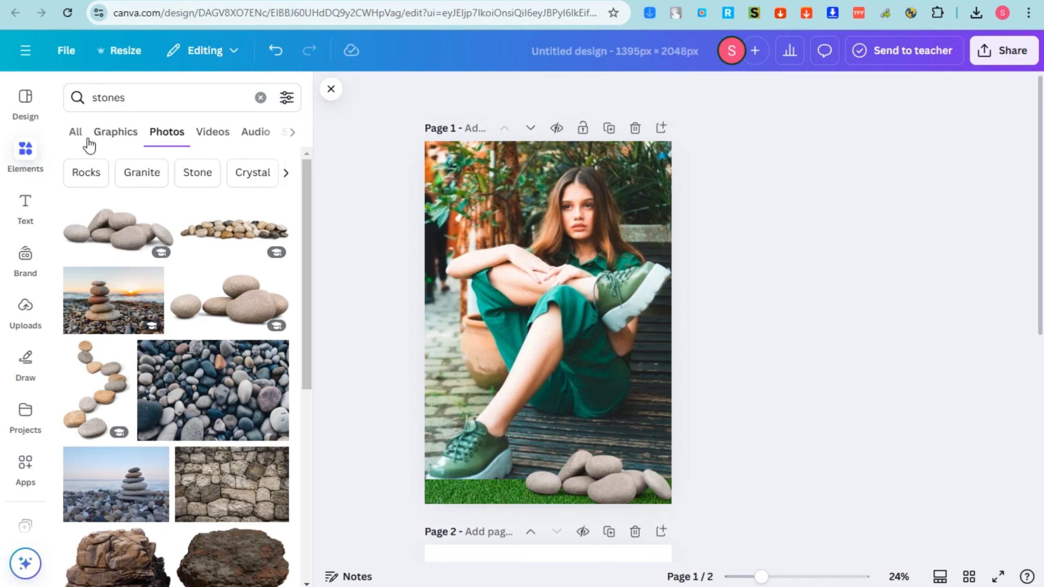
pyautogui.click(219, 140)
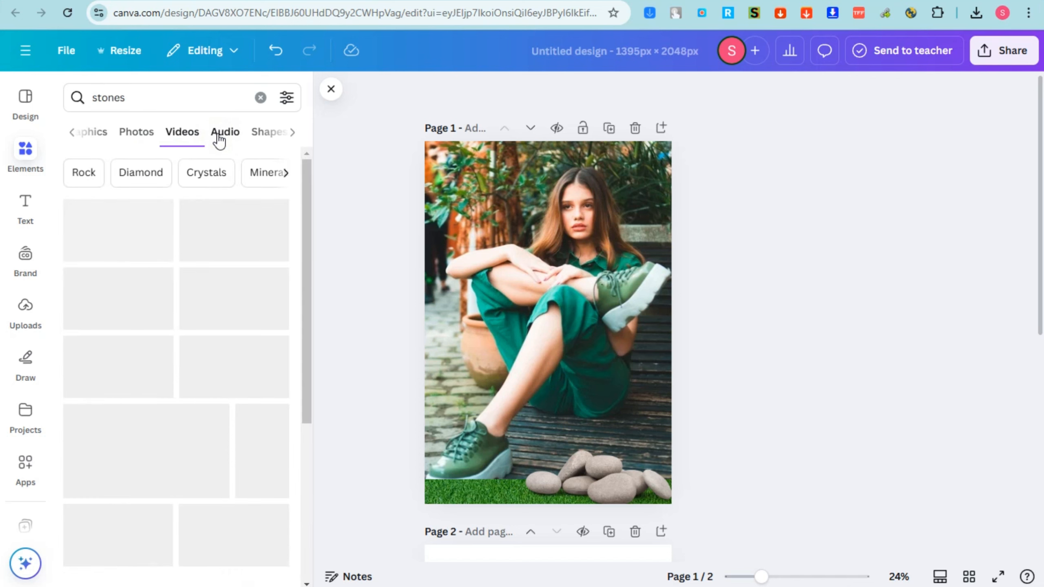
pyautogui.click(249, 135)
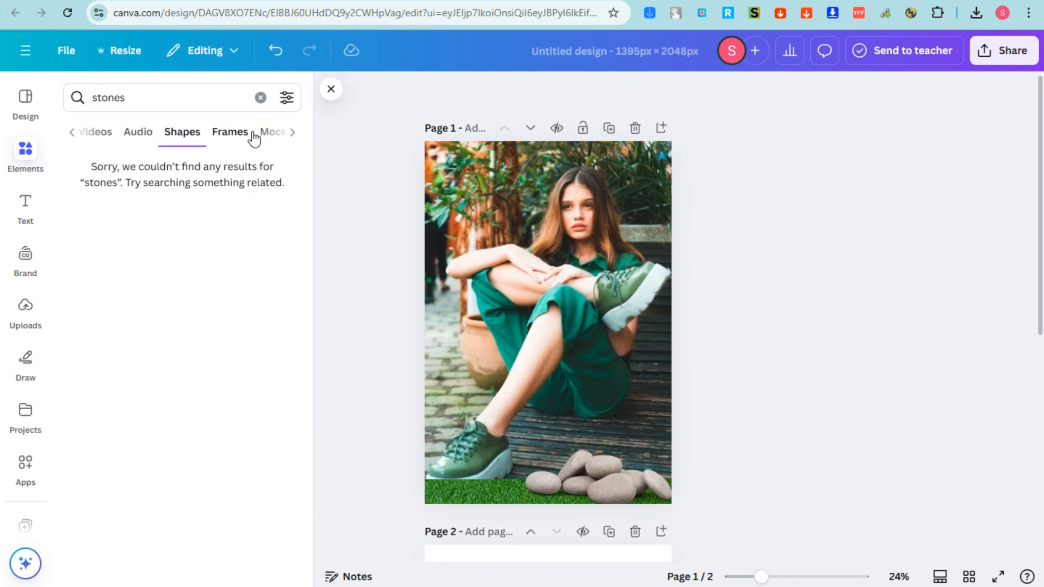
pyautogui.click(241, 139)
pyautogui.click(241, 140)
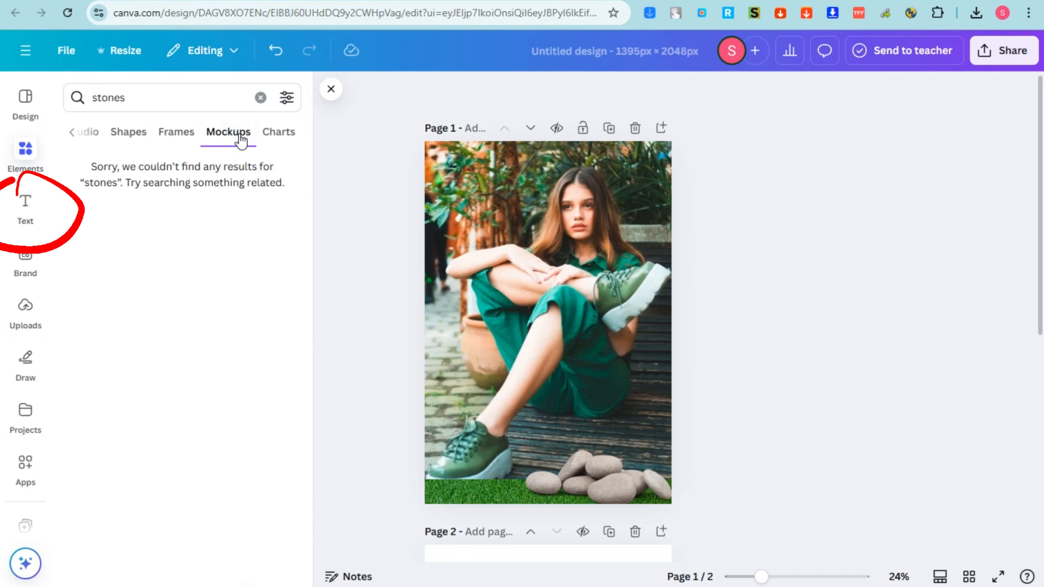
pyautogui.click(73, 133)
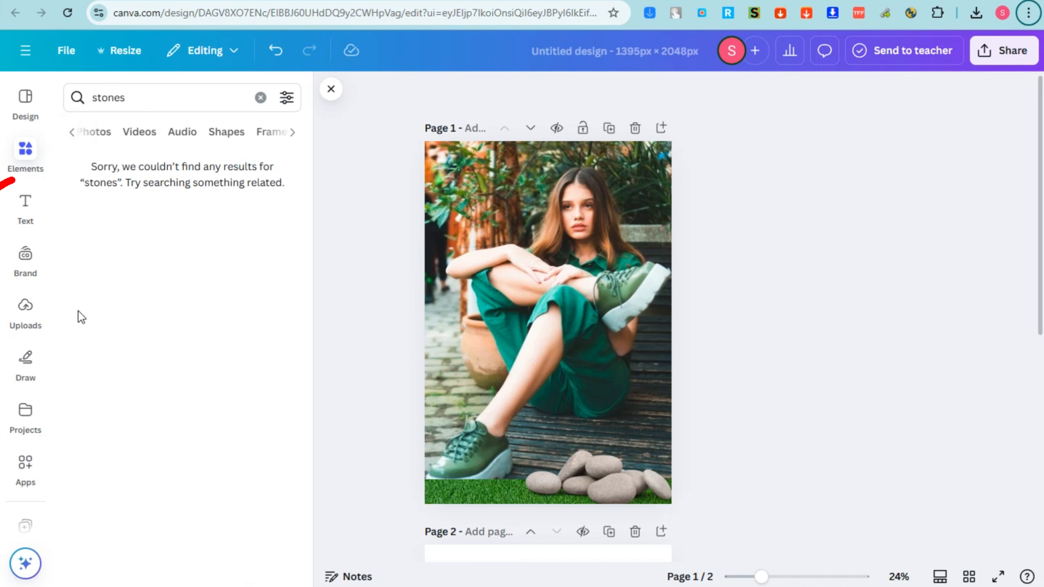
# Add a heading to the middle of the page with the text "MY RULES"
pyautogui.click(25, 222)
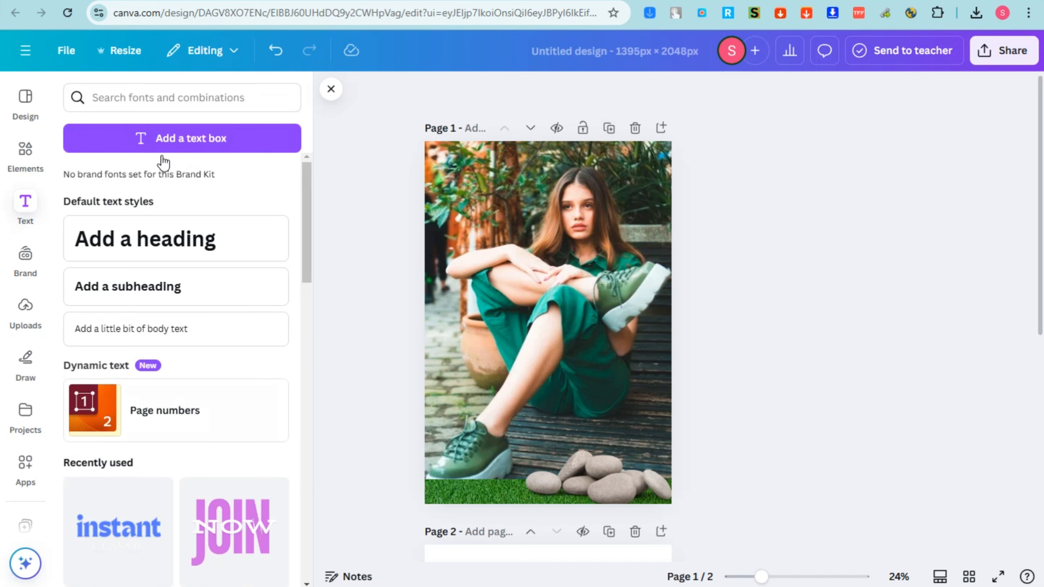
pyautogui.click(180, 248)
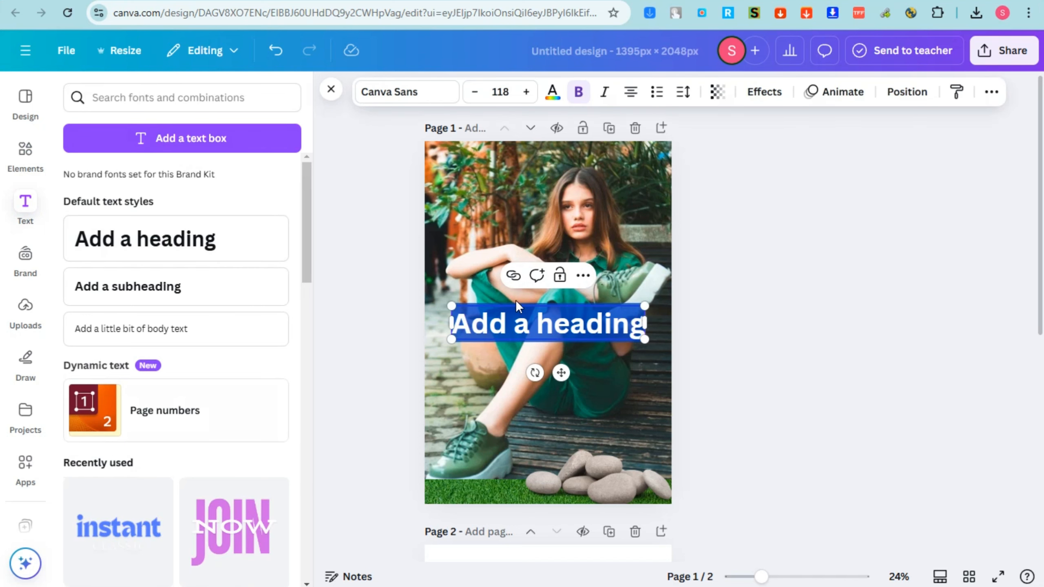
pyautogui.write('MU')
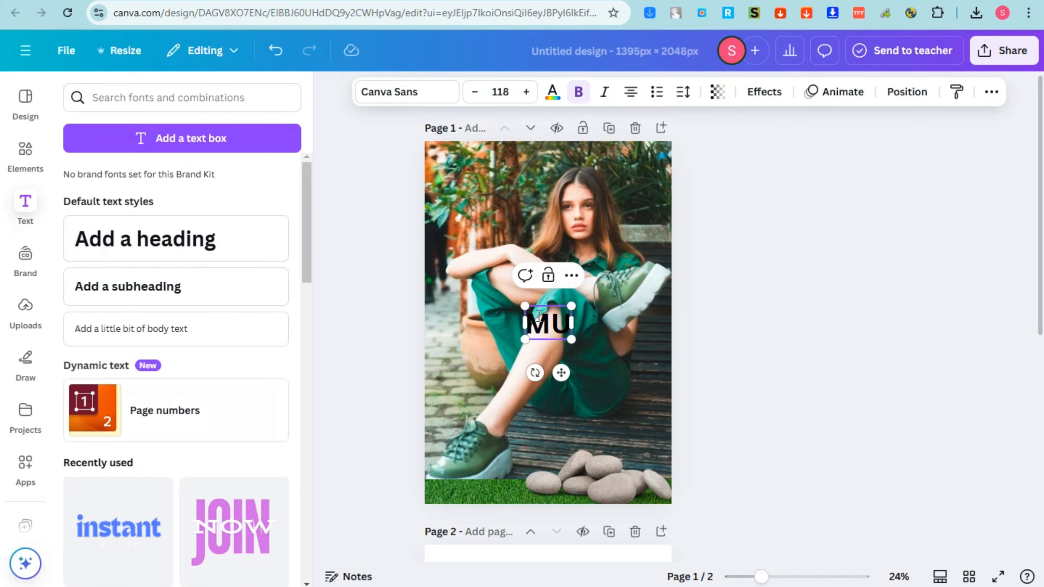
pyautogui.press('BackSpace')
pyautogui.write('Y RULES')
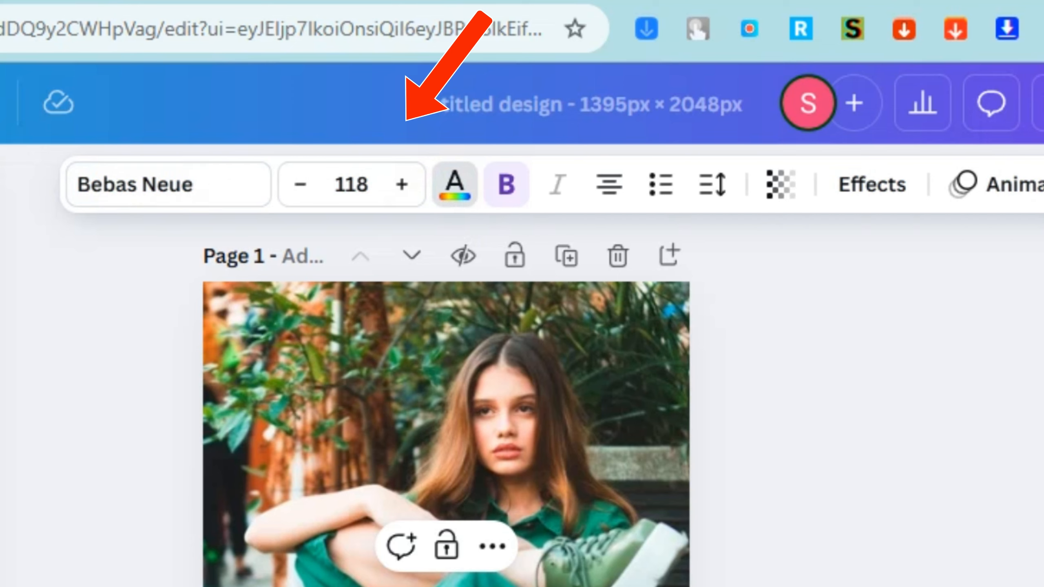
# Color the heading light green from the grass photo's palette and remove its bold formatting
pyautogui.click(243, 390)
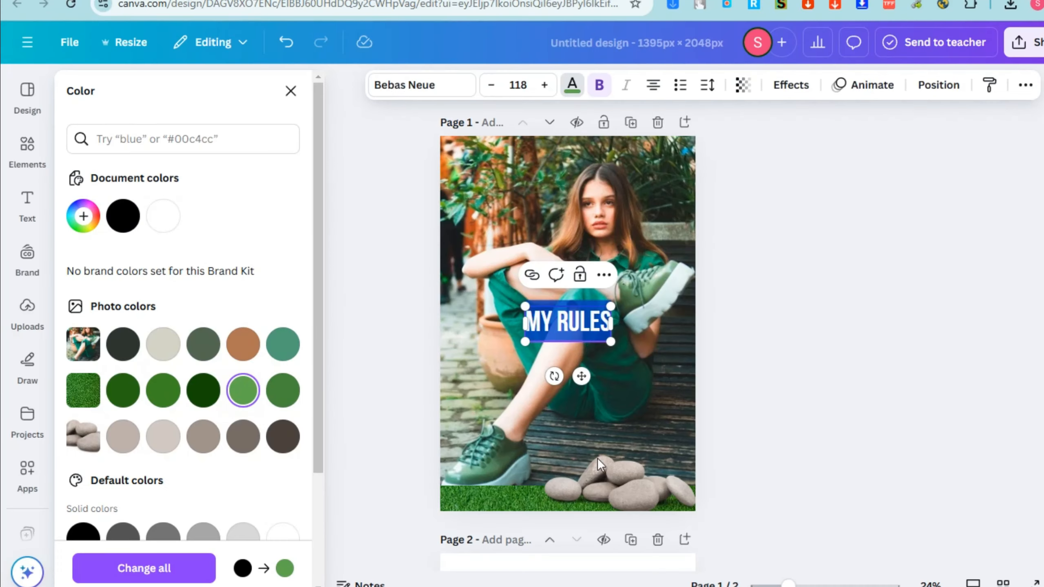
pyautogui.click(601, 92)
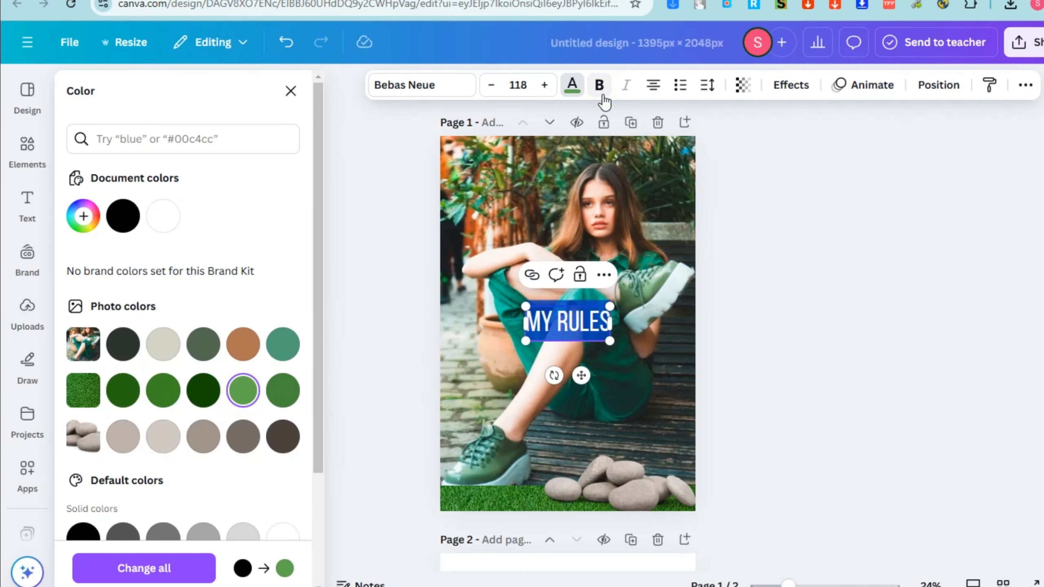
# Apply the Lift text effect to the "MY RULES" heading with an intensity of 100
pyautogui.click(792, 87)
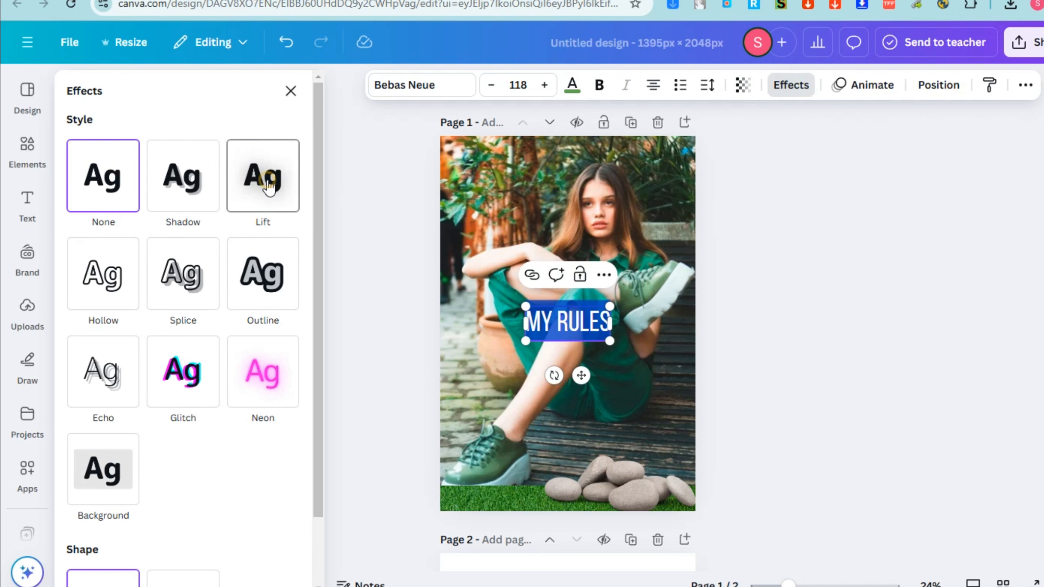
pyautogui.click(261, 192)
pyautogui.moveTo(136, 275); pyautogui.dragTo(298, 284)
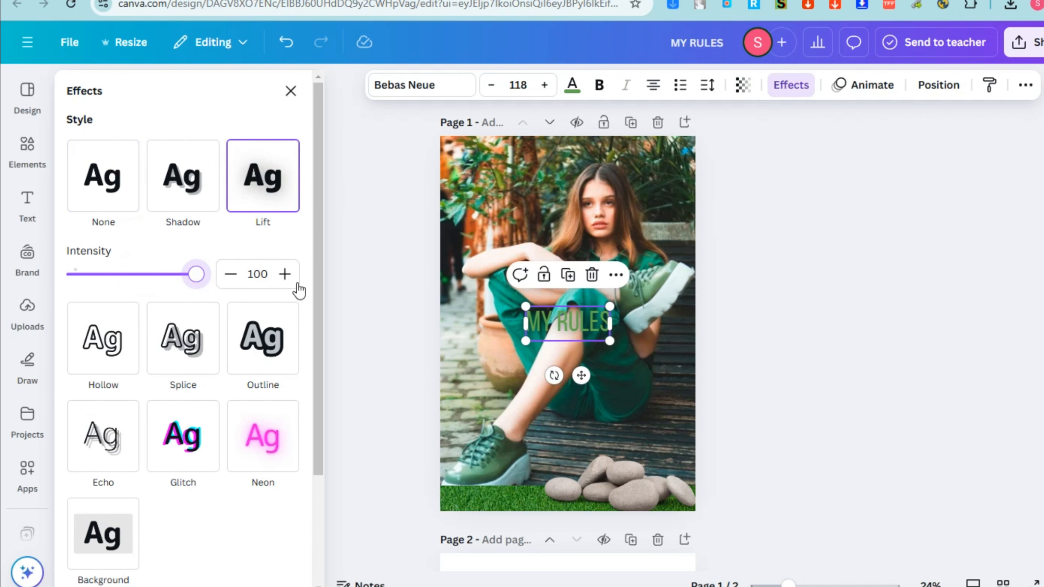
# Try the dark brown from the stones palette on the heading, then set its text color to white
pyautogui.click(577, 87)
pyautogui.click(269, 431)
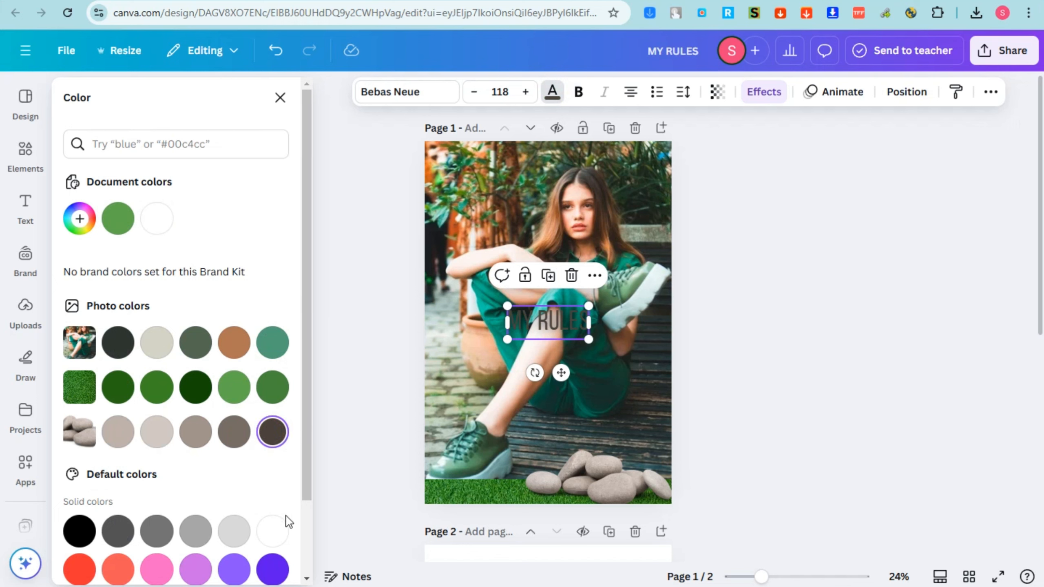
pyautogui.click(273, 531)
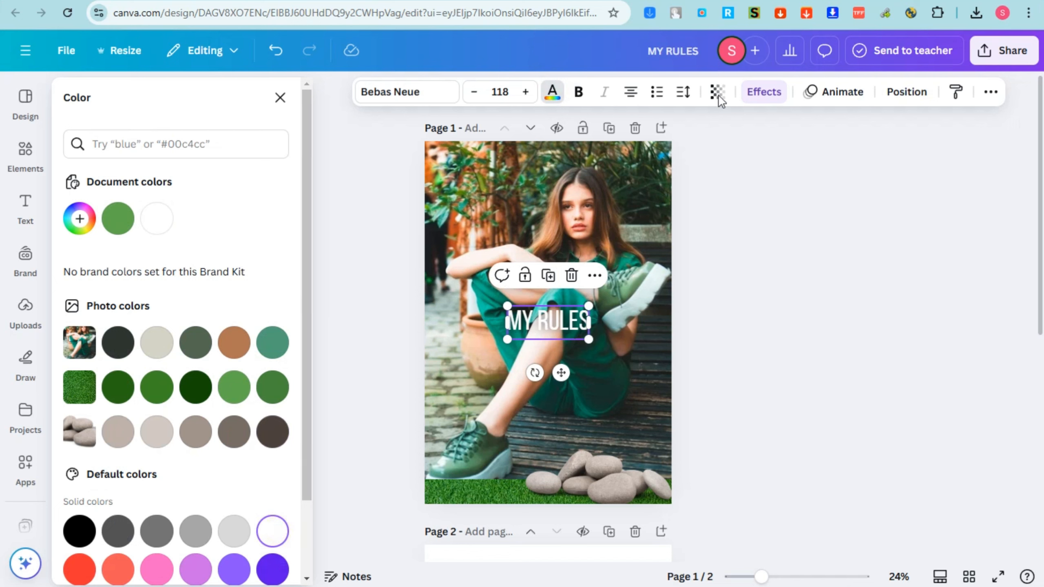
# Replace the heading's Lift effect with a black Outline text effect and increase the outline thickness
pyautogui.click(758, 99)
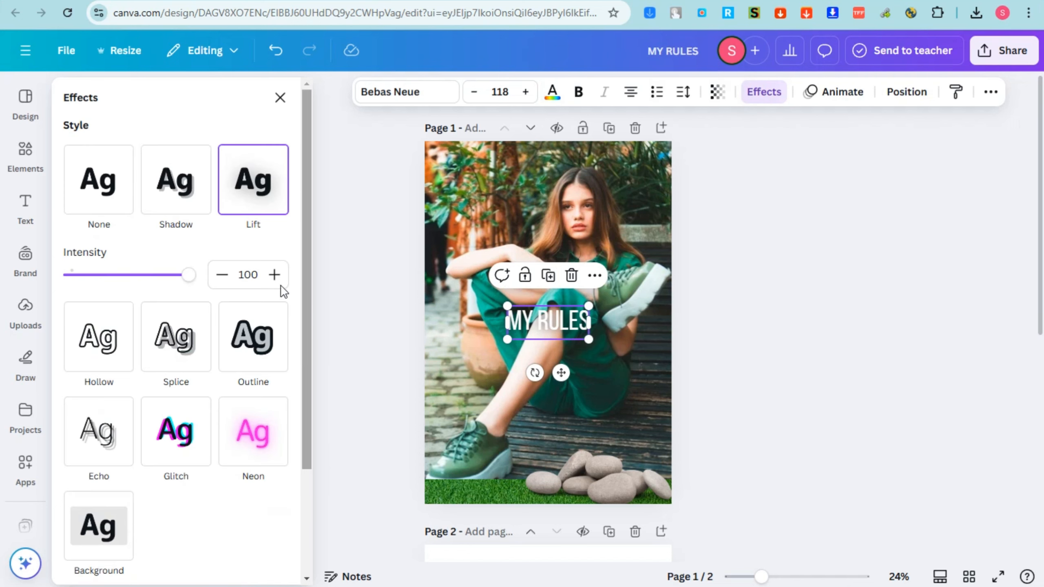
pyautogui.click(229, 357)
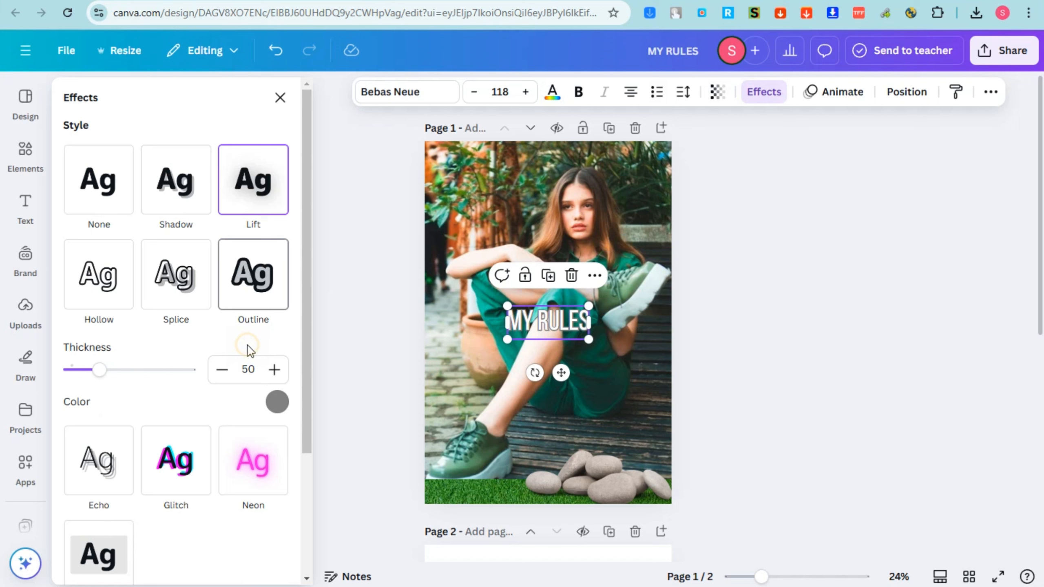
pyautogui.click(278, 405)
pyautogui.click(77, 348)
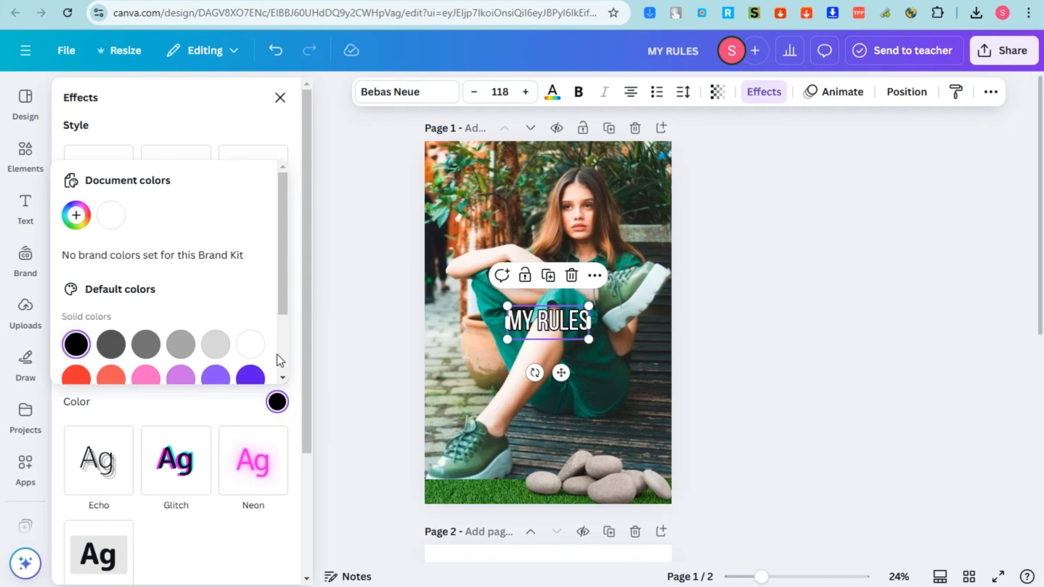
pyautogui.click(302, 356)
pyautogui.moveTo(95, 369); pyautogui.dragTo(181, 383)
# Enlarge the "MY RULES" heading to font size 131, place it just above the stones and make it partly transparent
pyautogui.click(601, 317)
pyautogui.moveTo(601, 317); pyautogui.dragTo(674, 414)
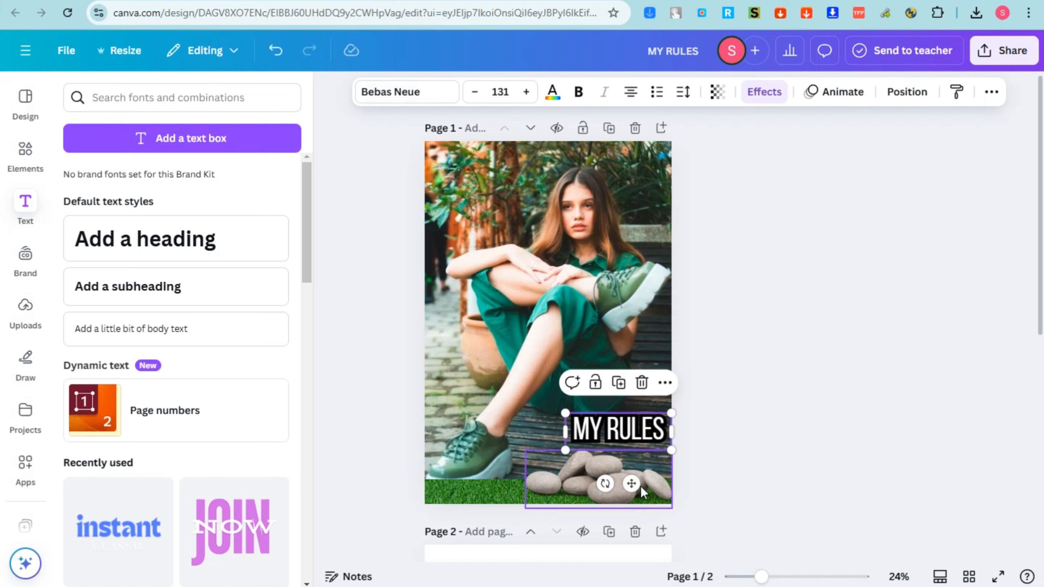
pyautogui.click(718, 98)
pyautogui.moveTo(756, 158)
pyautogui.mouseDown()
pyautogui.moveTo(700, 160)
pyautogui.moveTo(712, 160)
pyautogui.mouseUp()
pyautogui.click(716, 384)
pyautogui.moveTo(647, 428)
pyautogui.mouseDown()
pyautogui.moveTo(638, 446)
pyautogui.moveTo(647, 438)
pyautogui.mouseUp()
pyautogui.click(731, 426)
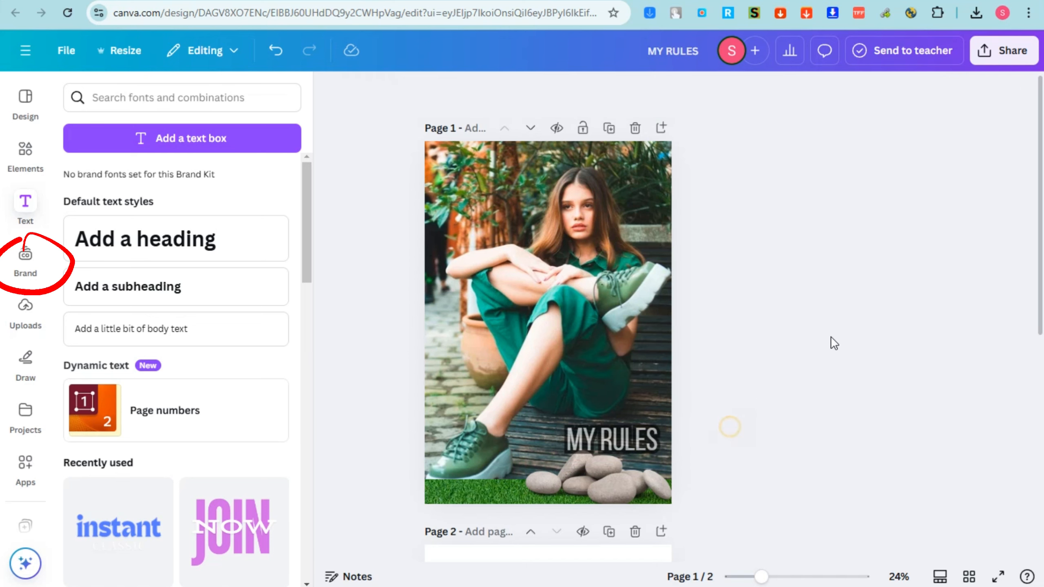
# Look through the font combinations and the brand assets section
pyautogui.scroll(-10, 168, 357)
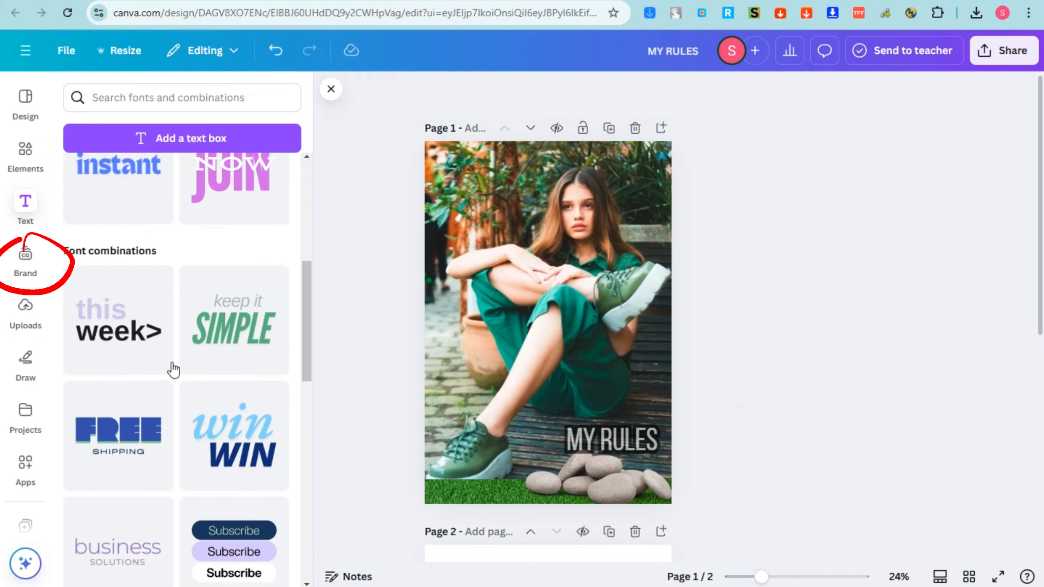
pyautogui.scroll(-8, 177, 356)
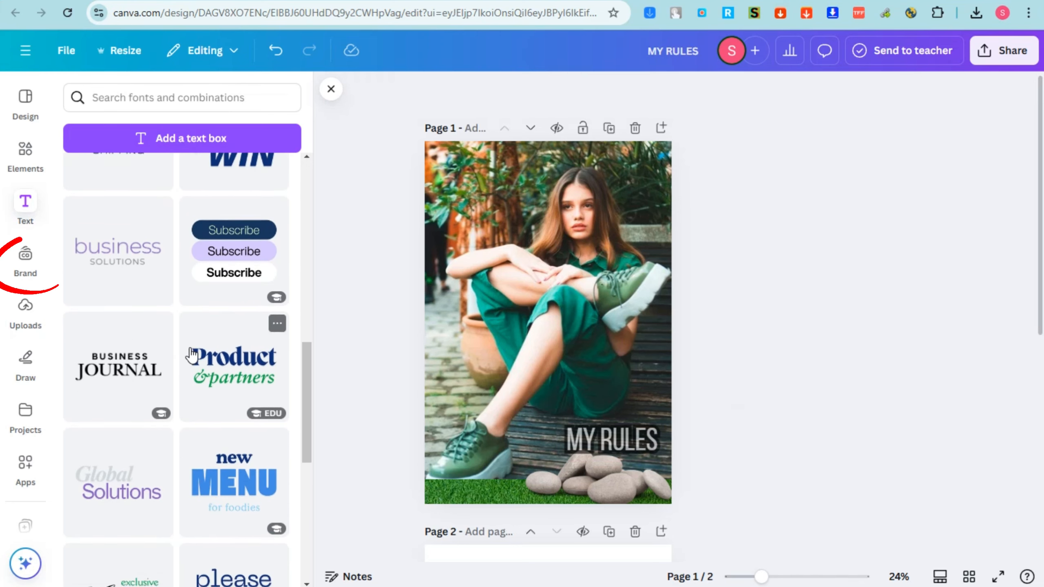
pyautogui.scroll(3, 197, 354)
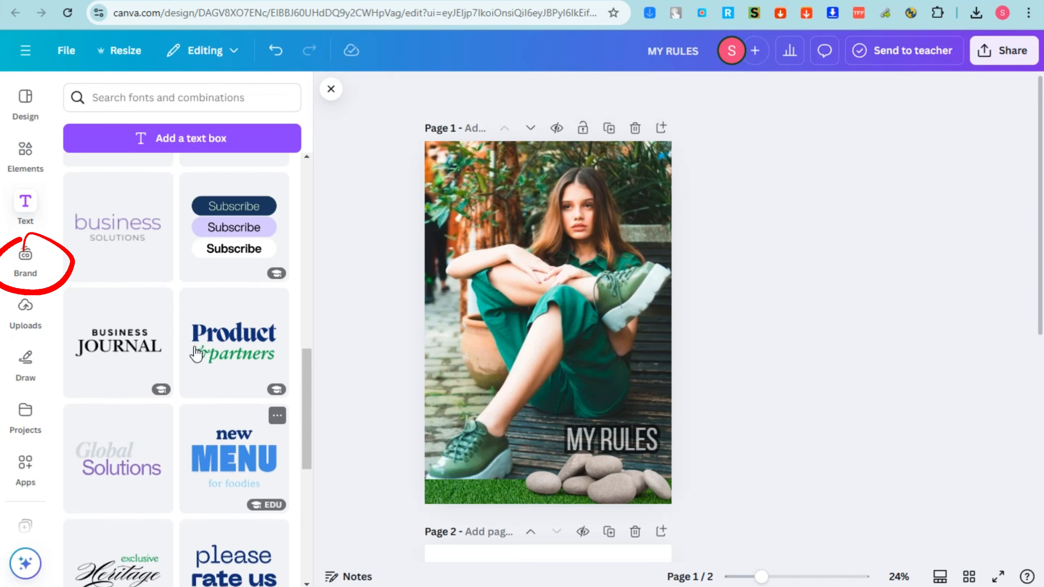
pyautogui.click(29, 265)
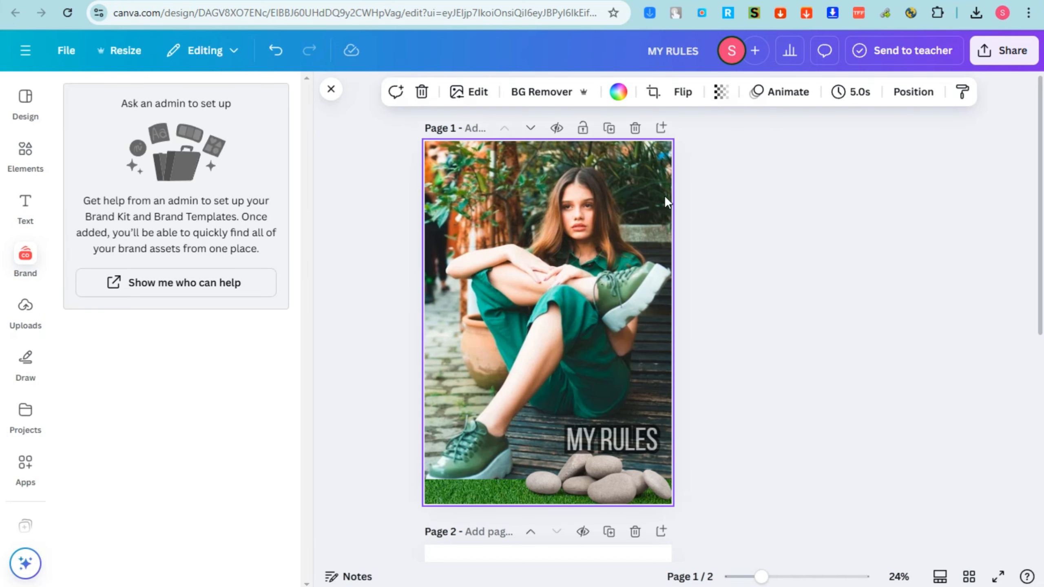
# Try removing the background of the photo with BG Remover, then undo it
pyautogui.click(469, 93)
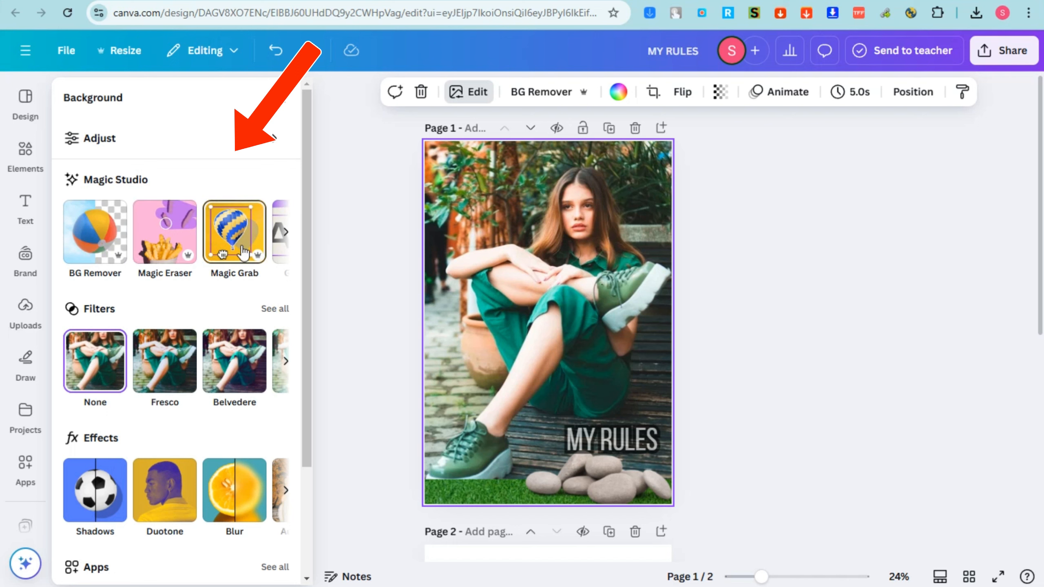
pyautogui.click(286, 237)
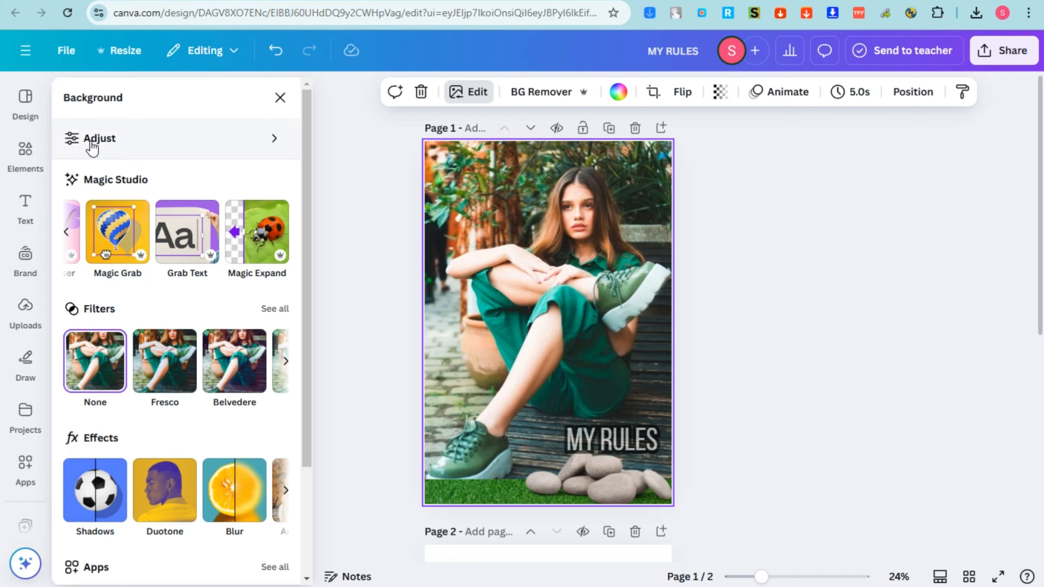
pyautogui.click(27, 272)
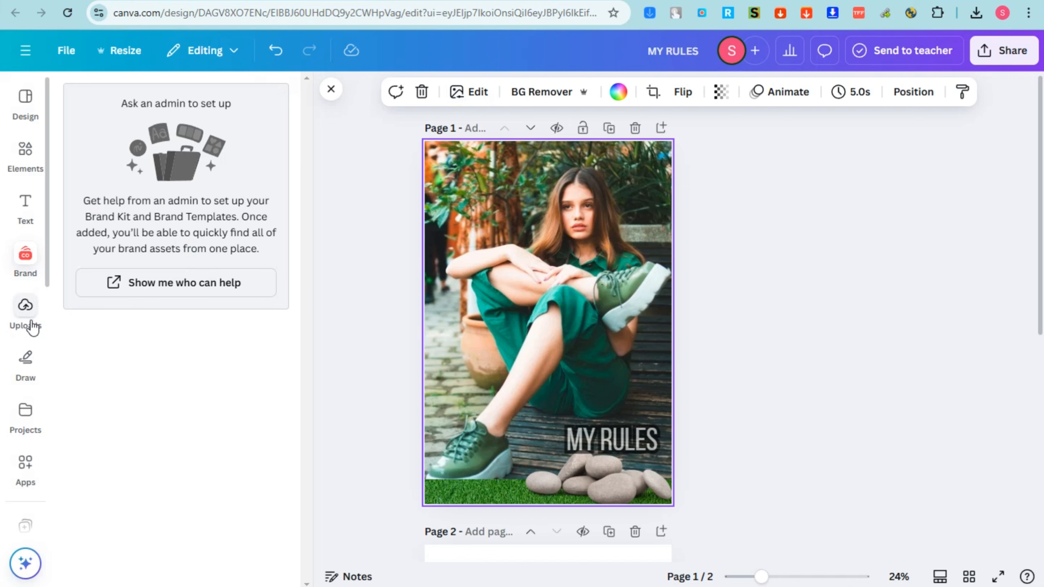
pyautogui.click(476, 93)
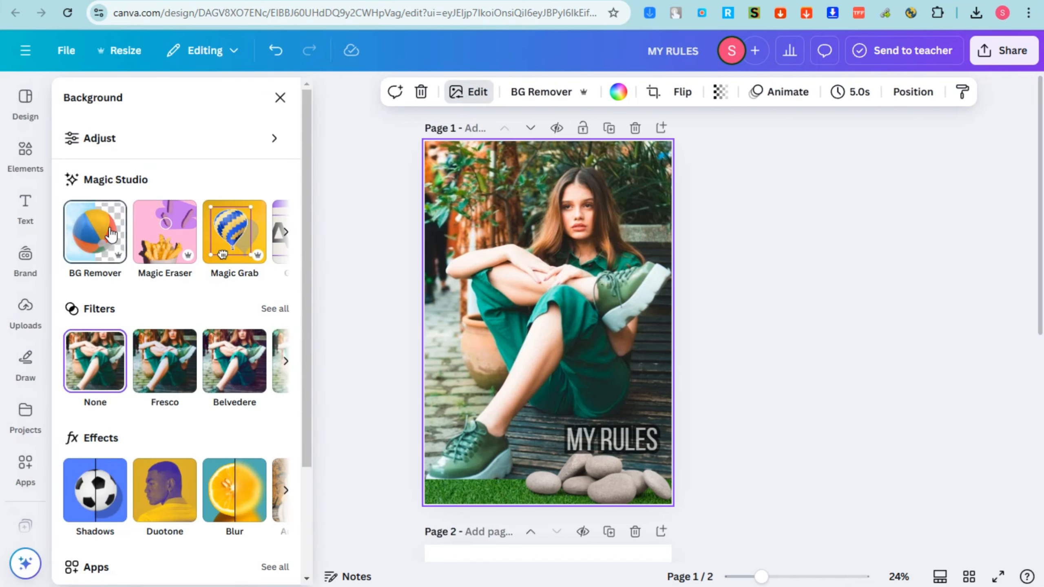
pyautogui.click(105, 246)
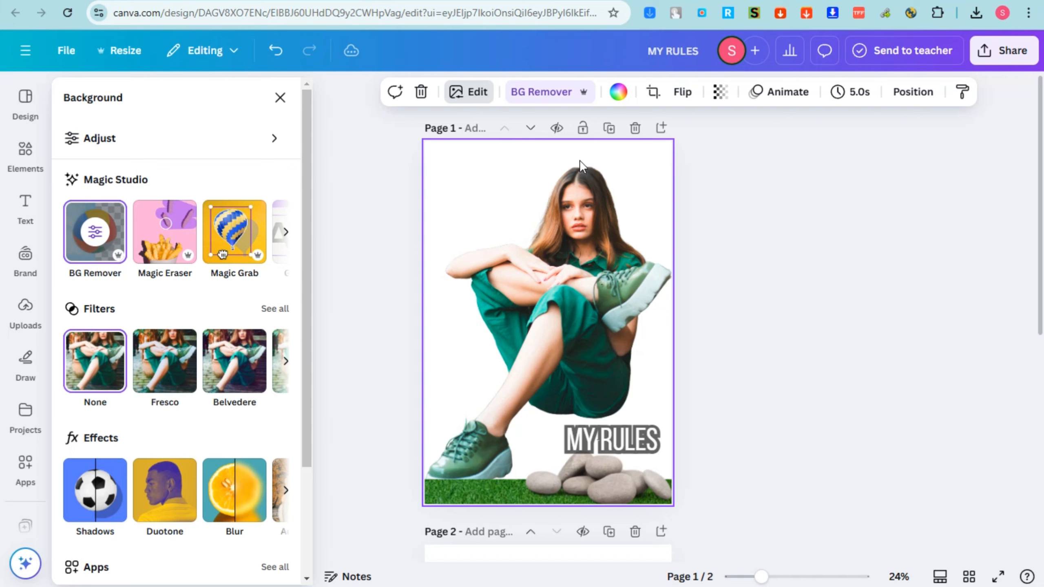
pyautogui.hotkey('ctrl', 'z')
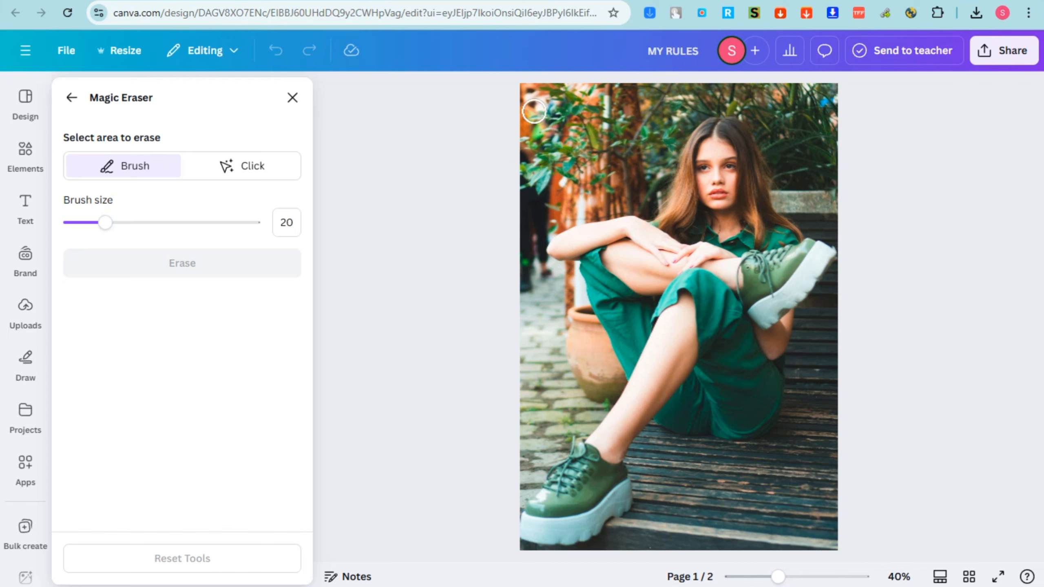
# Erase the foliage along the photo's top edge and upper right corner with the Magic Eraser, setting the brush size to 30
pyautogui.moveTo(596, 87)
pyautogui.mouseDown()
pyautogui.moveTo(841, 92)
pyautogui.moveTo(825, 101)
pyautogui.moveTo(835, 163)
pyautogui.mouseUp()
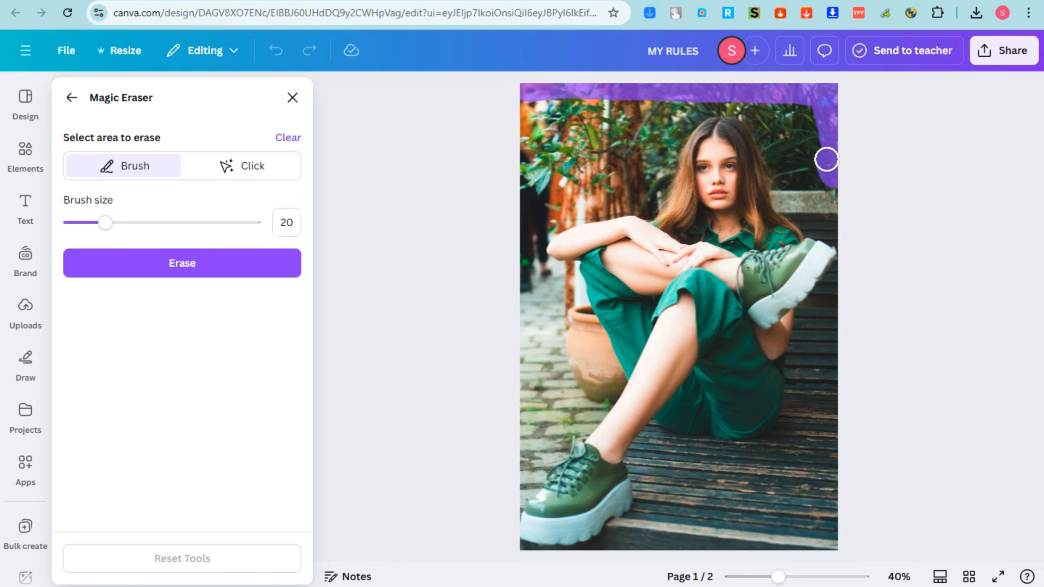
pyautogui.moveTo(805, 118); pyautogui.dragTo(804, 185)
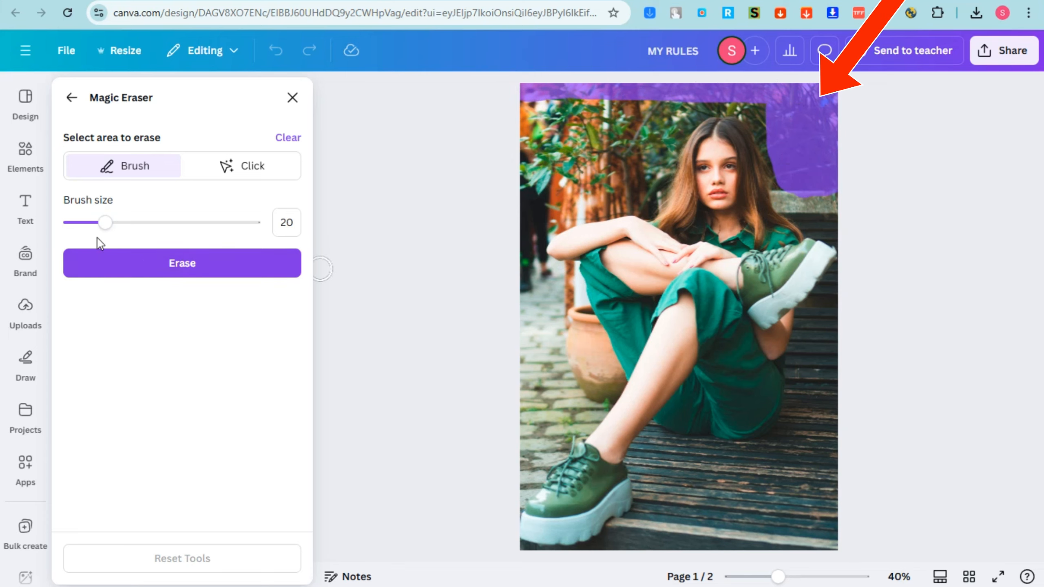
pyautogui.moveTo(115, 225)
pyautogui.mouseDown()
pyautogui.moveTo(170, 231)
pyautogui.moveTo(123, 231)
pyautogui.mouseUp()
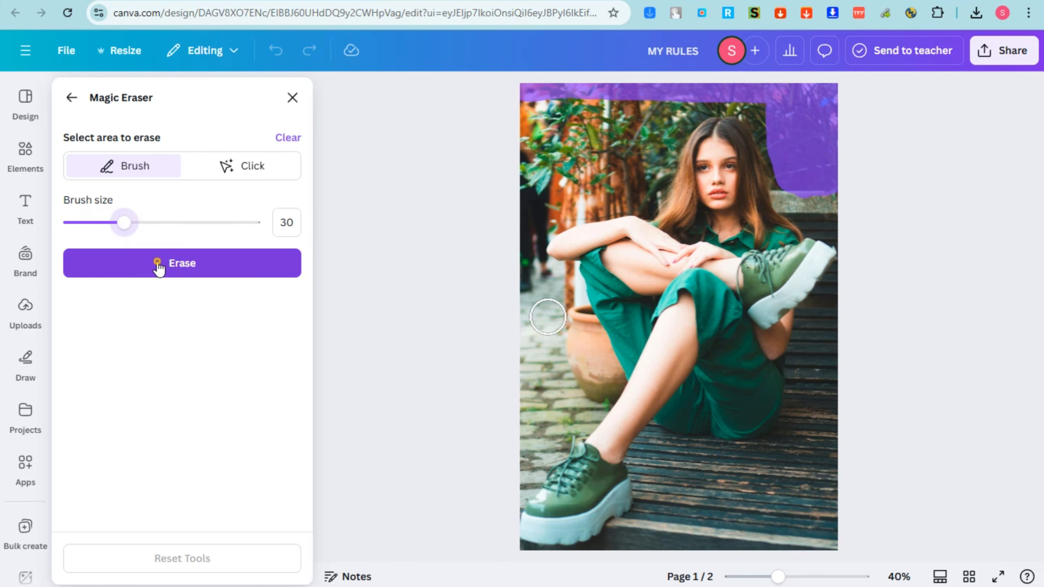
pyautogui.click(159, 265)
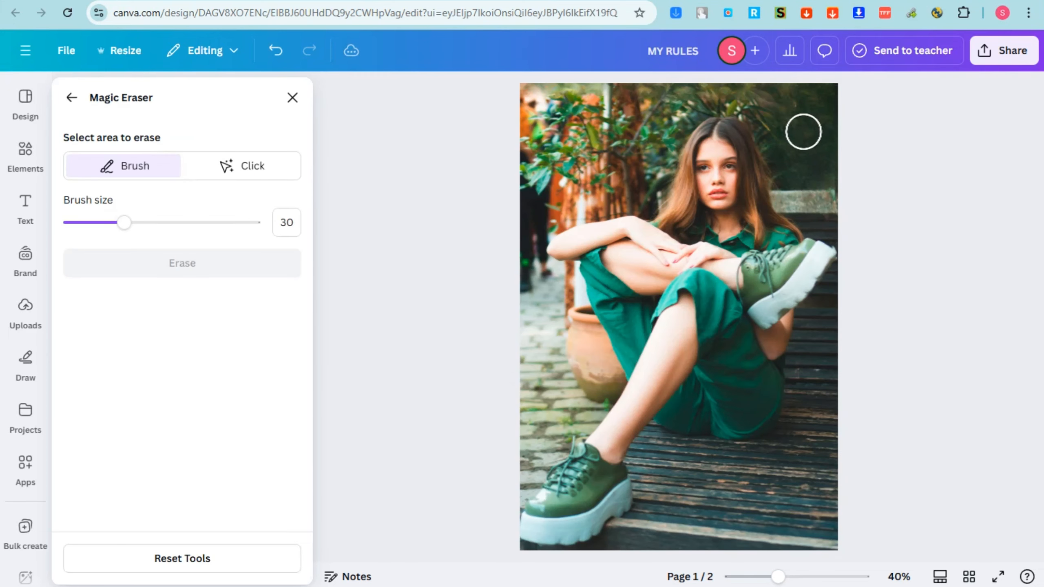
pyautogui.click(25, 158)
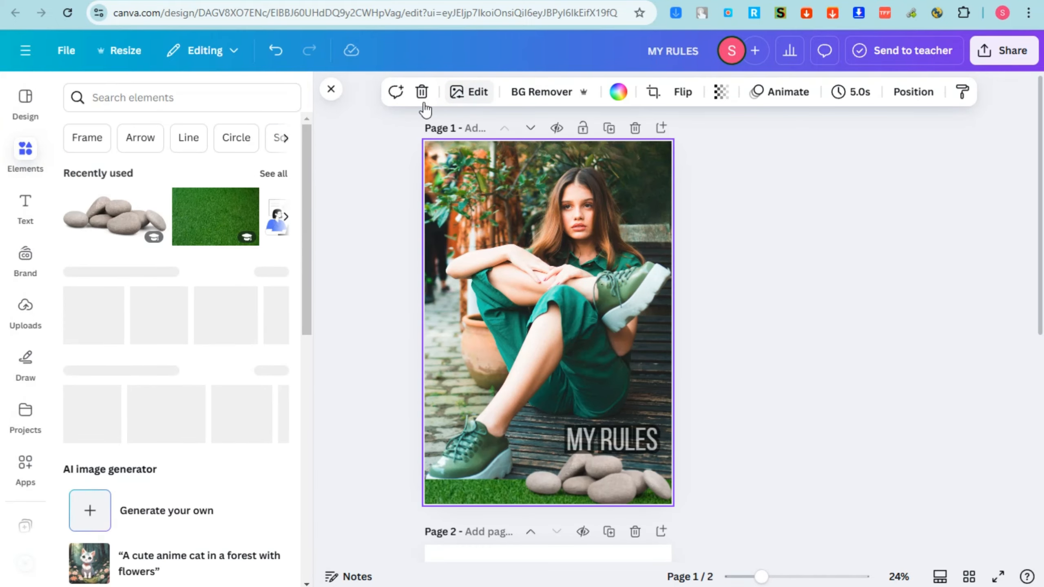
# Try the Natural filters on the background photo and keep Luna with its intensity reduced to under half
pyautogui.click(477, 92)
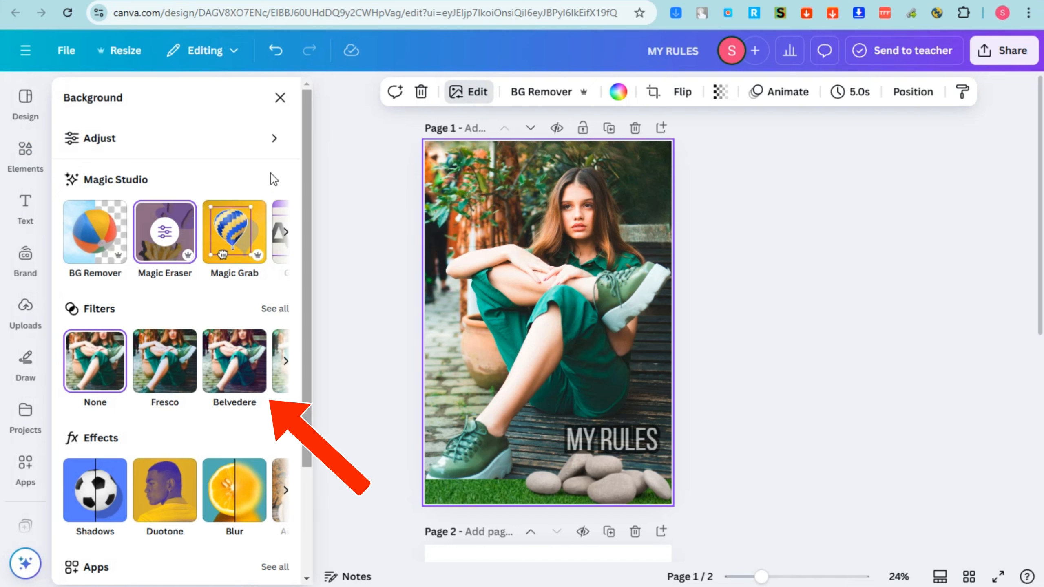
pyautogui.click(286, 238)
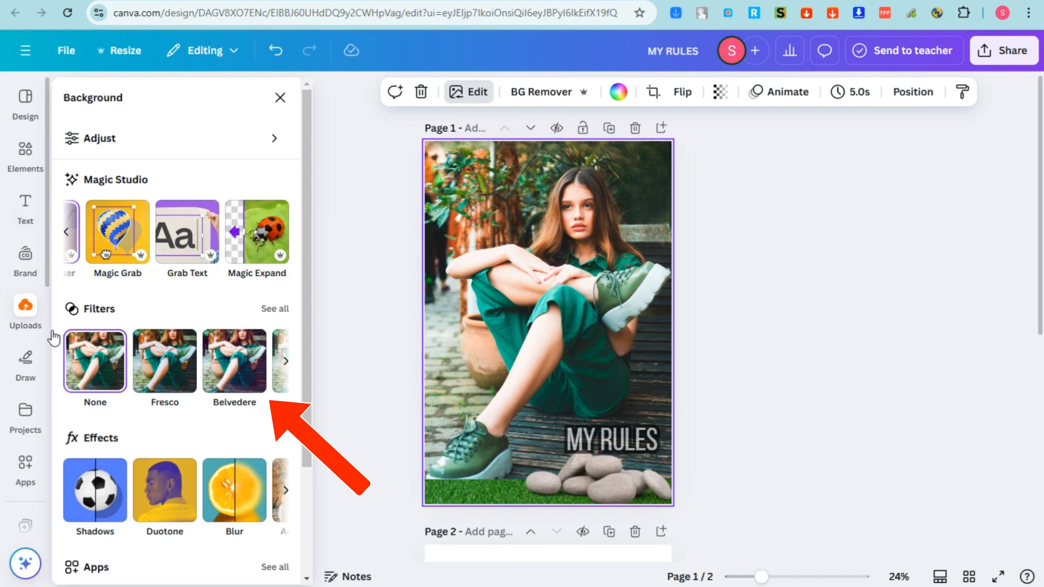
pyautogui.click(271, 309)
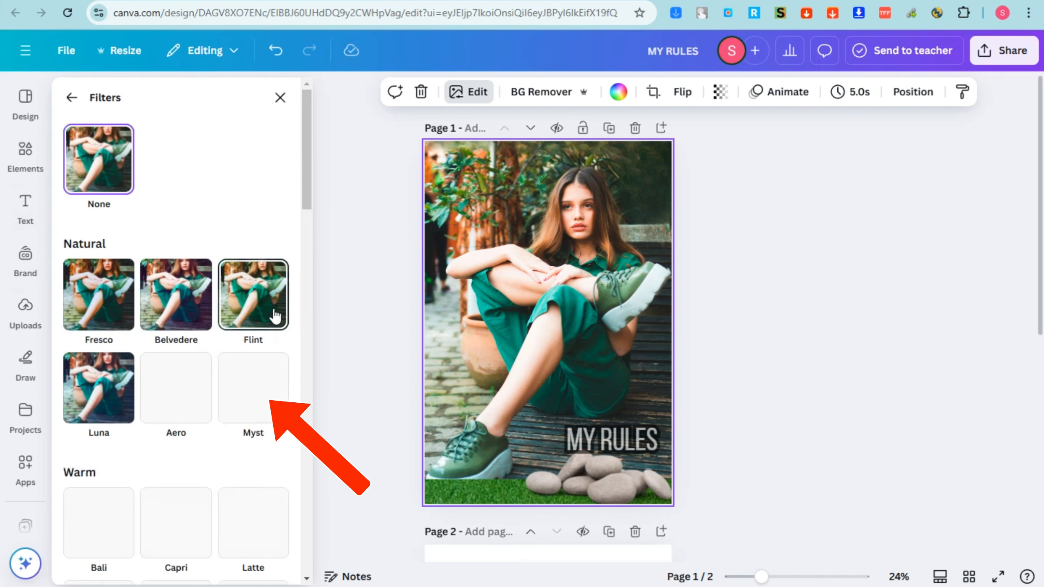
pyautogui.click(99, 294)
pyautogui.click(261, 293)
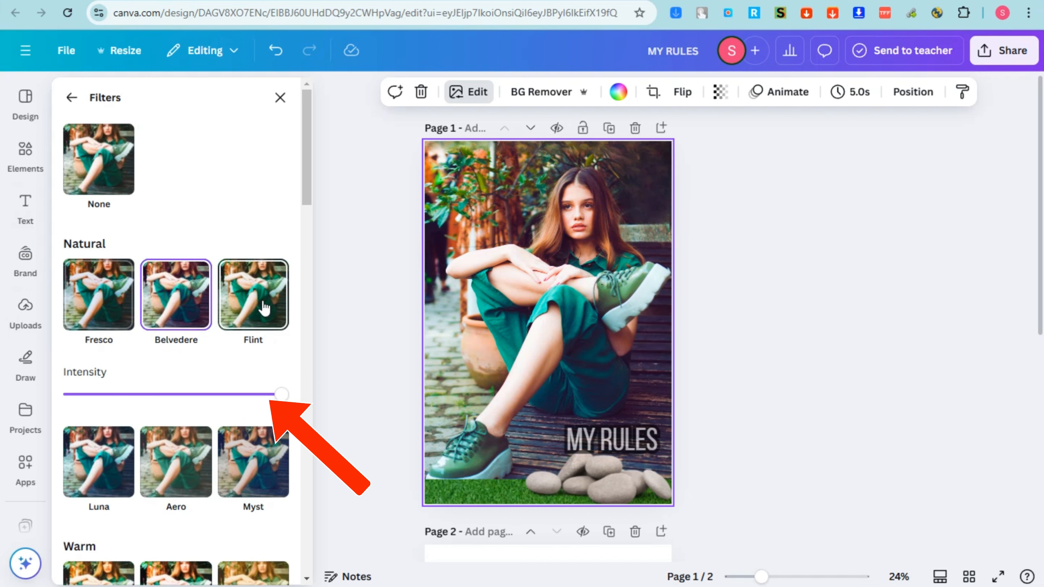
pyautogui.click(123, 456)
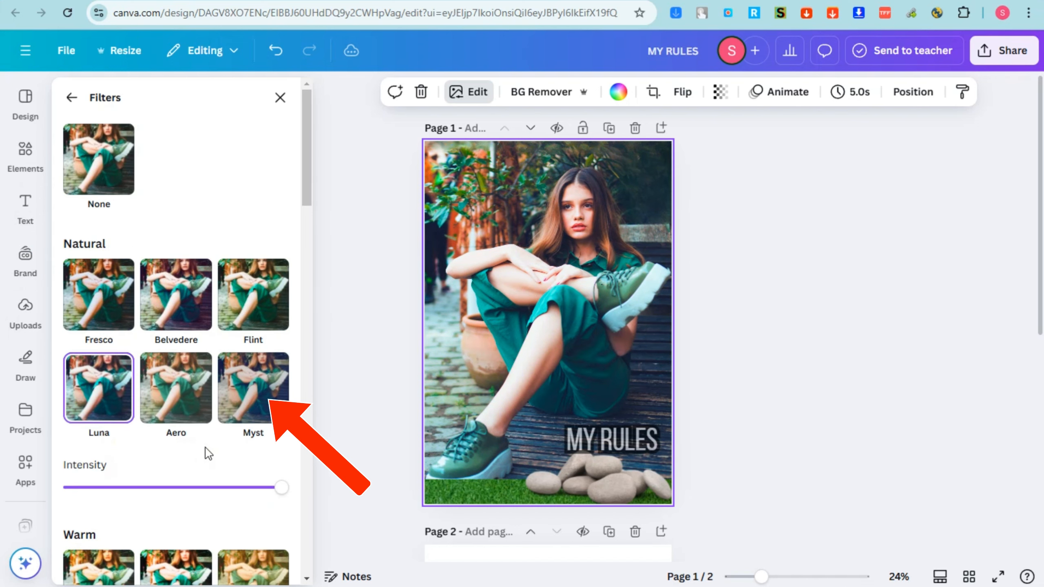
pyautogui.scroll(-5, 209, 454)
pyautogui.moveTo(281, 269); pyautogui.dragTo(136, 270)
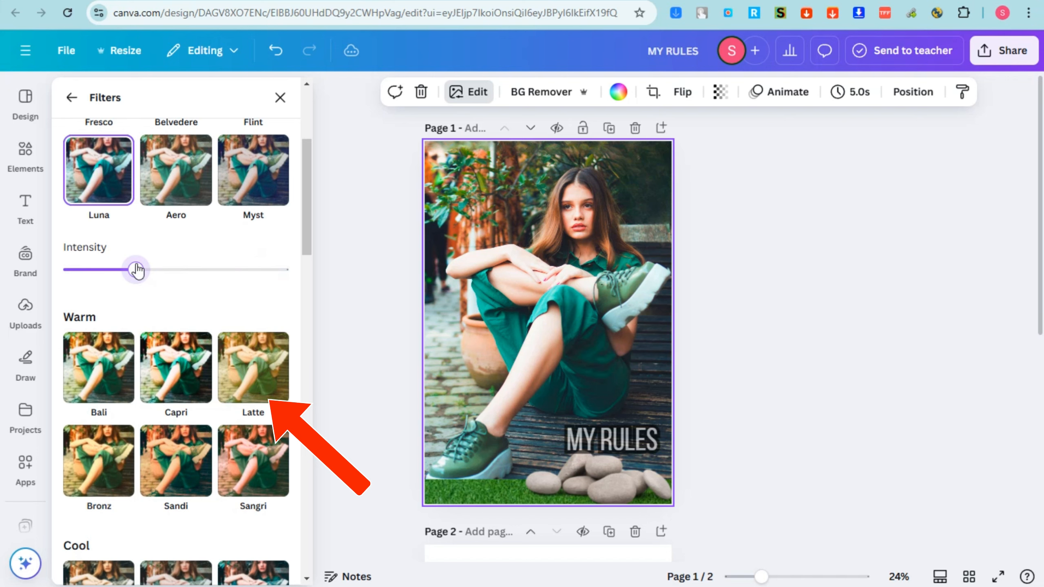
pyautogui.scroll(-12, 247, 383)
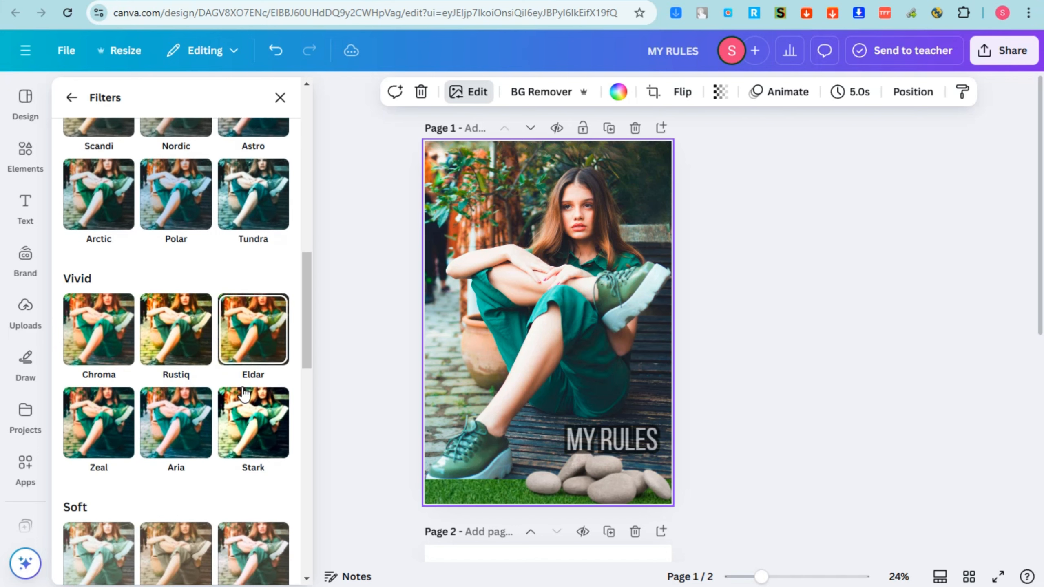
pyautogui.scroll(-14, 244, 392)
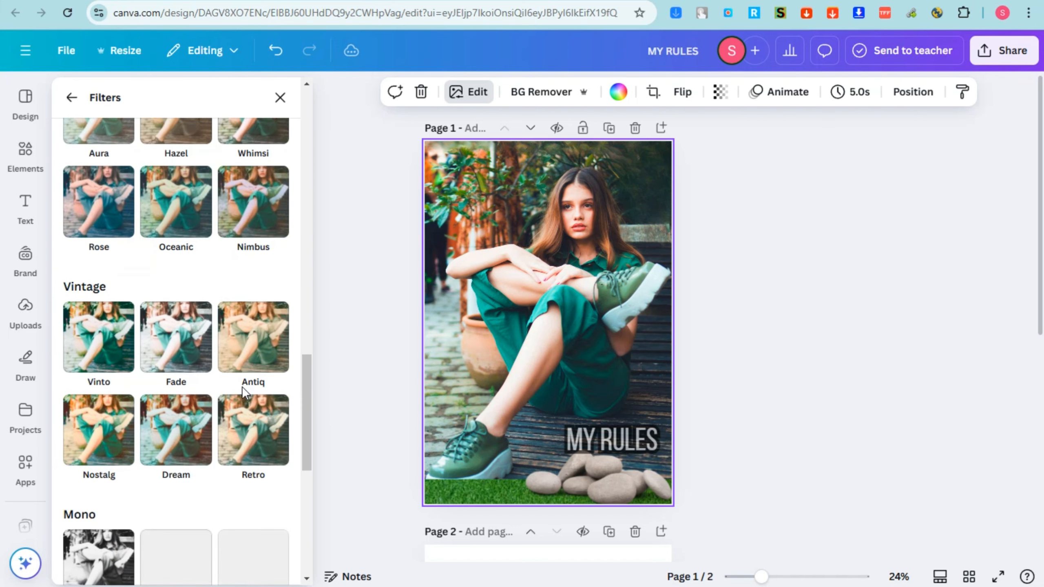
pyautogui.click(72, 99)
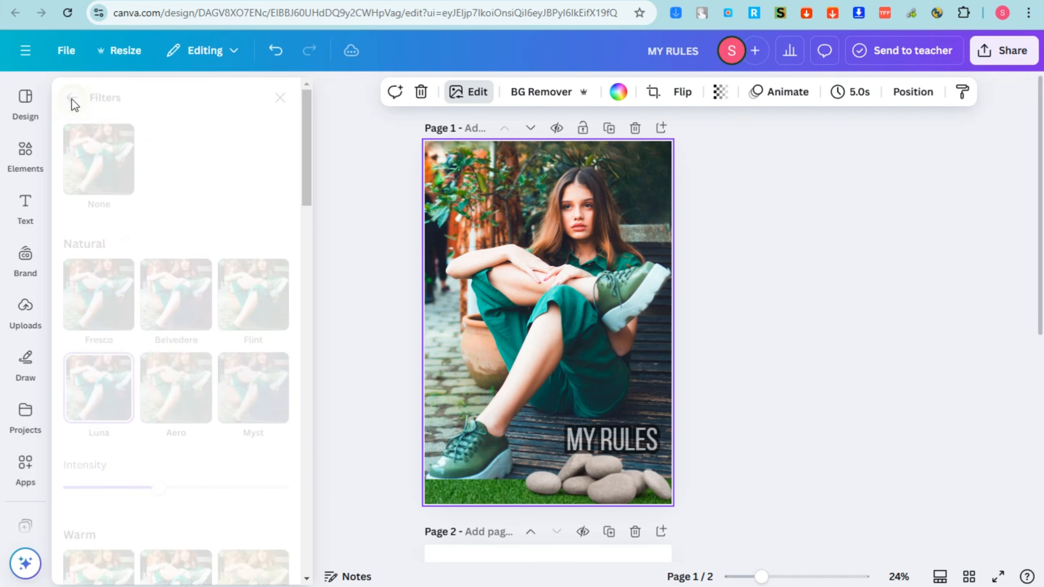
# Try the Glow, Drop, Curved, Page lift, Angled and Backdrop shadow styles on the background photo and keep Outline
pyautogui.scroll(-5, 142, 502)
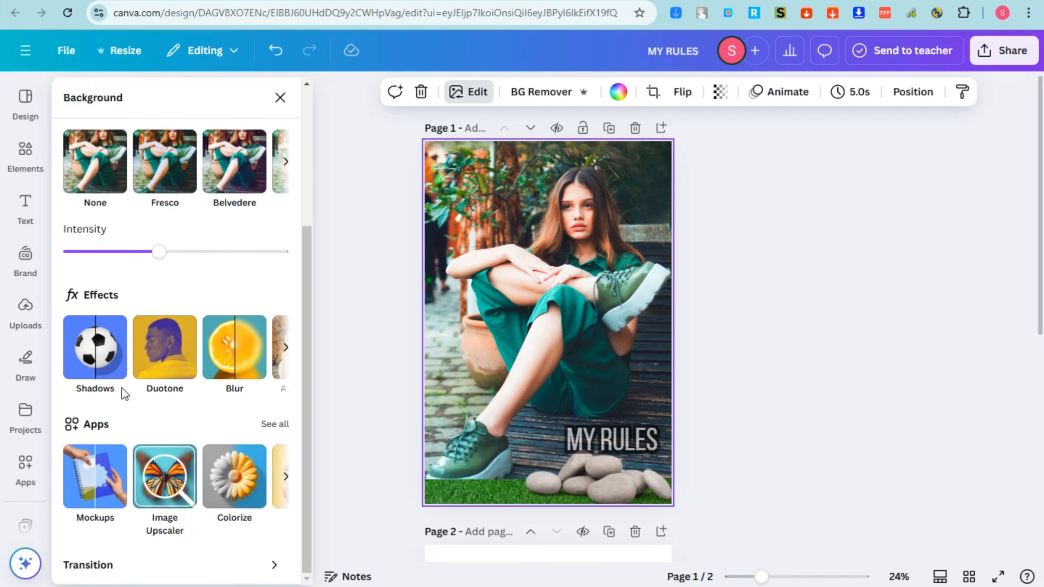
pyautogui.click(100, 362)
pyautogui.click(116, 284)
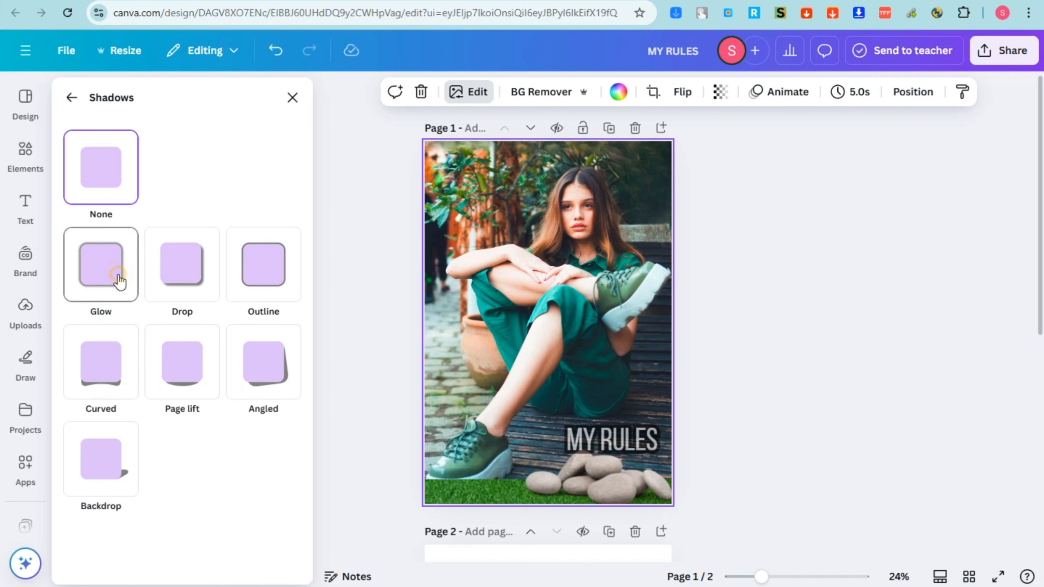
pyautogui.click(193, 288)
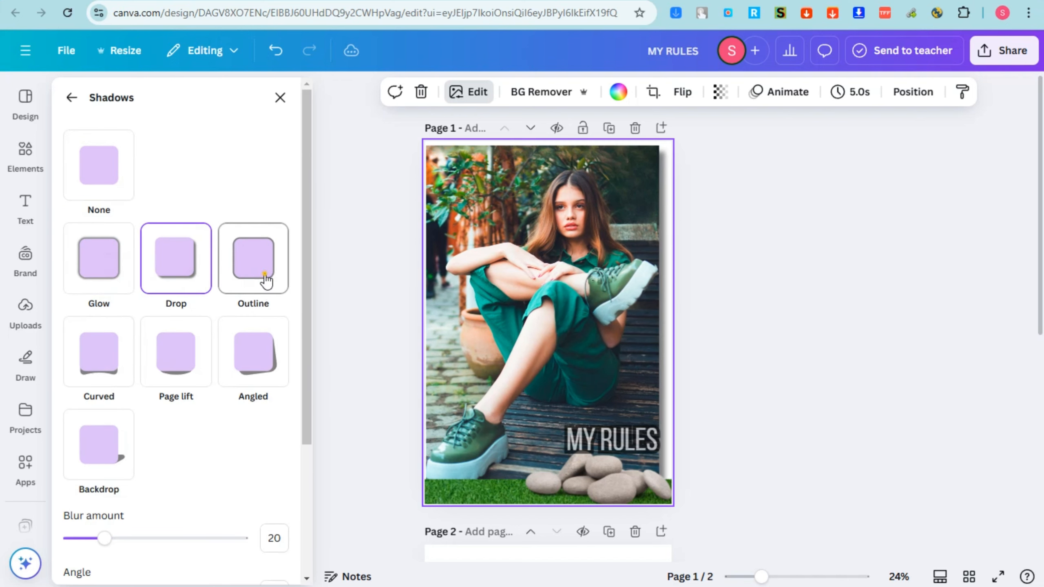
pyautogui.click(228, 278)
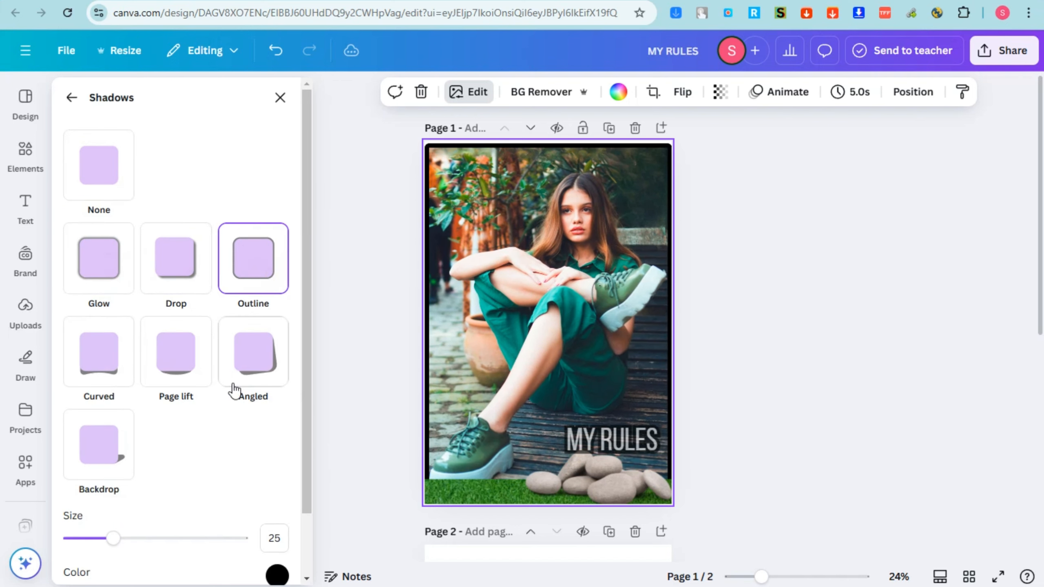
pyautogui.click(104, 369)
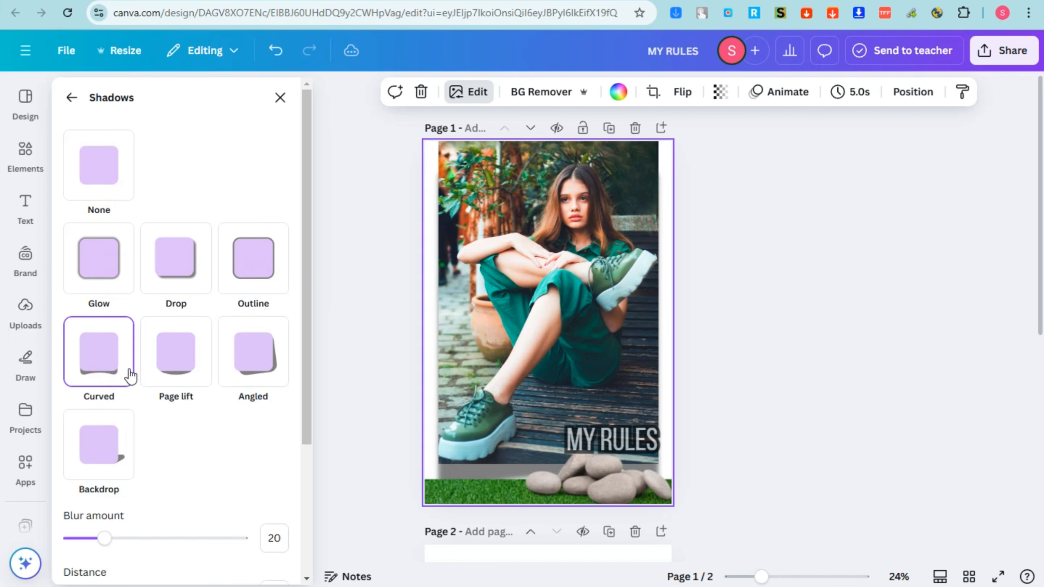
pyautogui.click(196, 370)
pyautogui.click(263, 376)
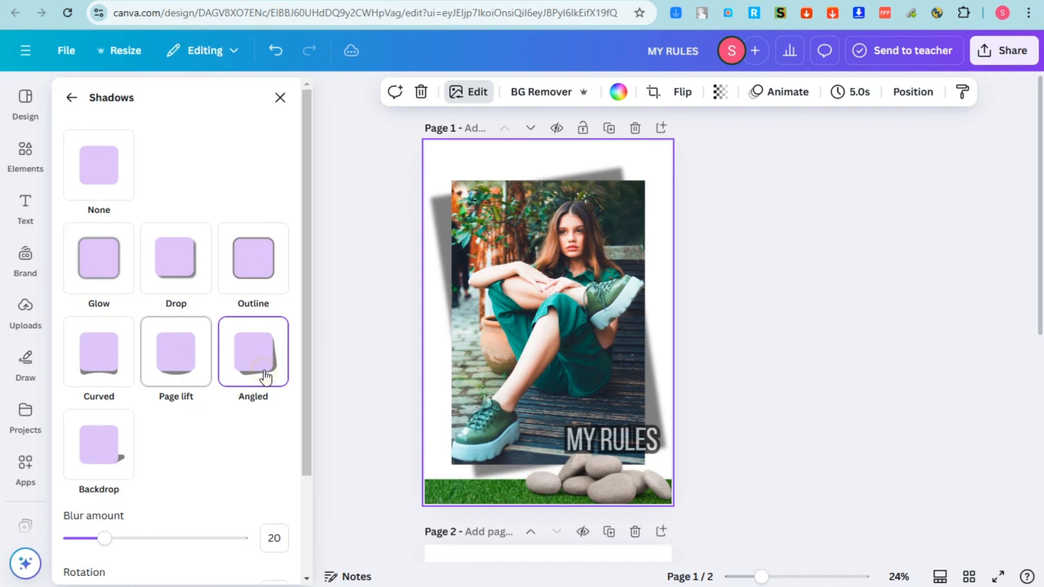
pyautogui.click(109, 468)
pyautogui.click(258, 280)
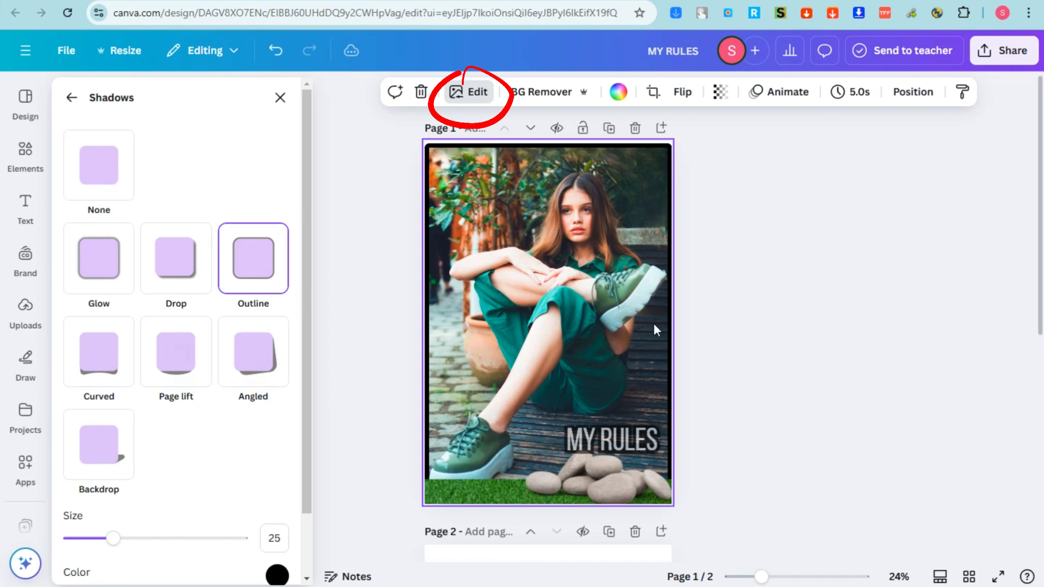
pyautogui.scroll(-2, 65, 132)
# Try the Cherry and Fuchsia duotone effects on the background photo and keep the Custom duotone
pyautogui.click(71, 98)
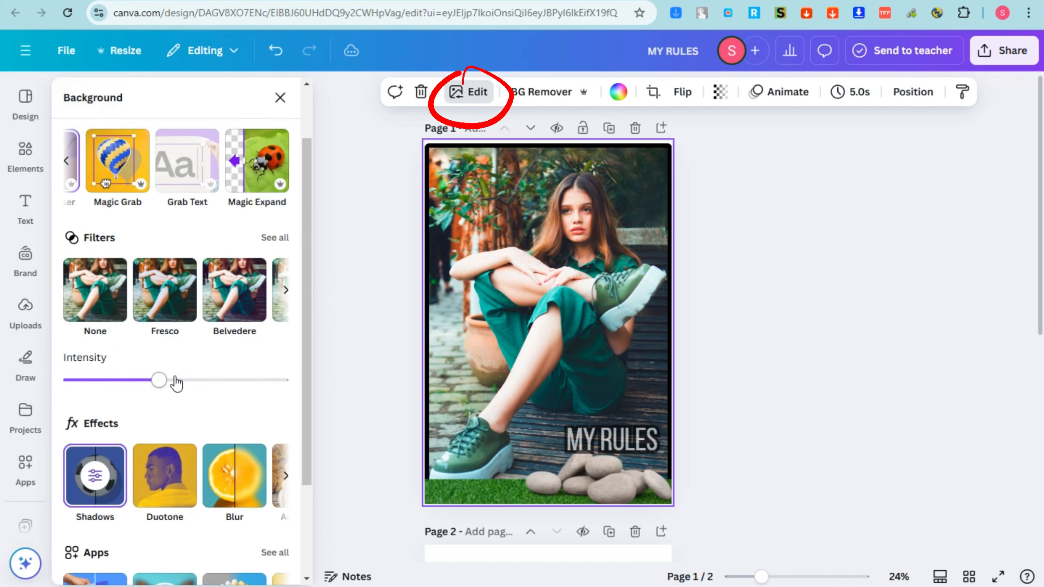
pyautogui.scroll(-3, 180, 389)
pyautogui.click(168, 362)
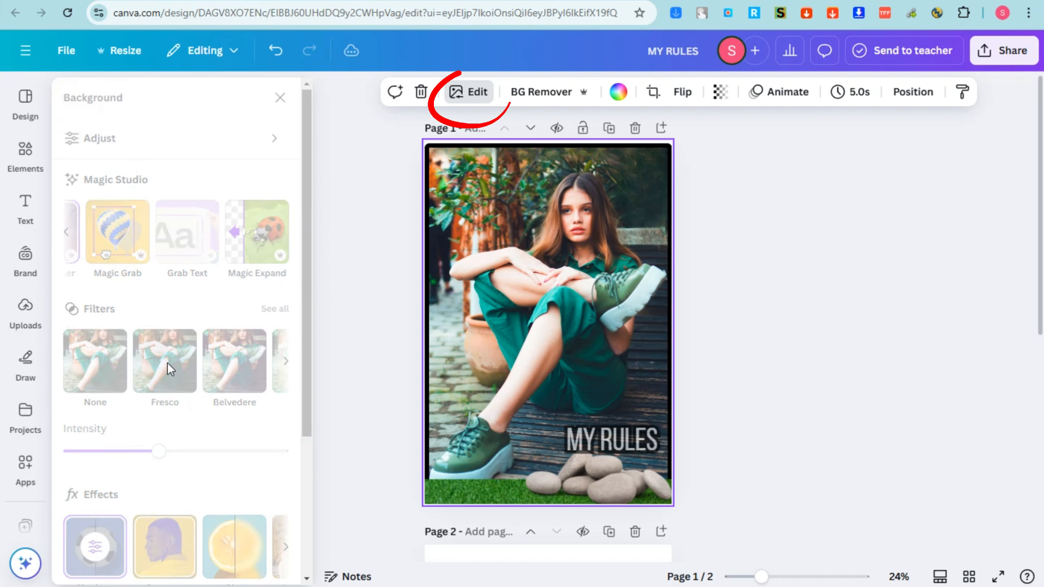
pyautogui.click(168, 266)
pyautogui.click(98, 266)
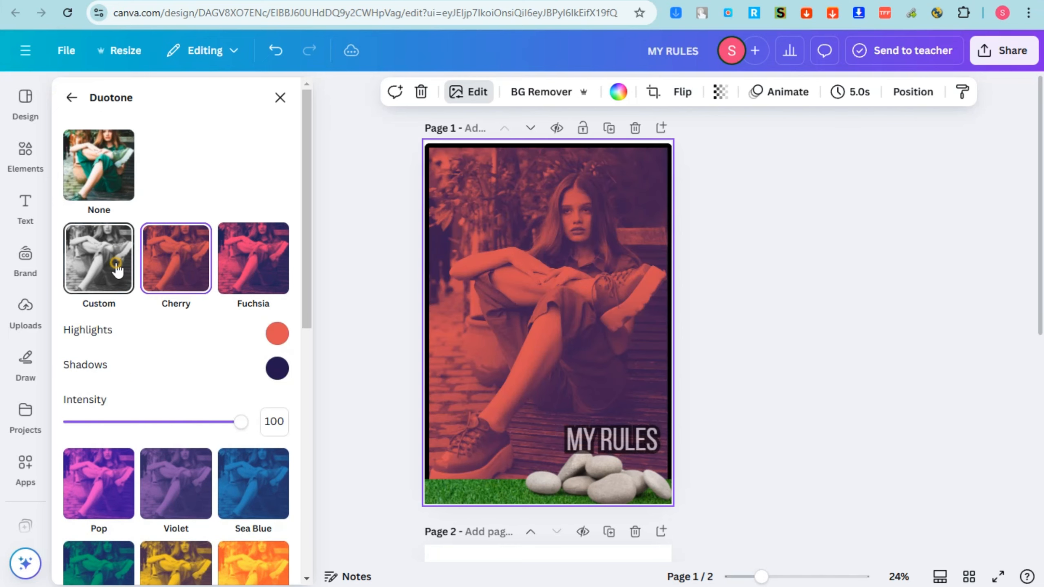
pyautogui.click(252, 263)
pyautogui.click(101, 262)
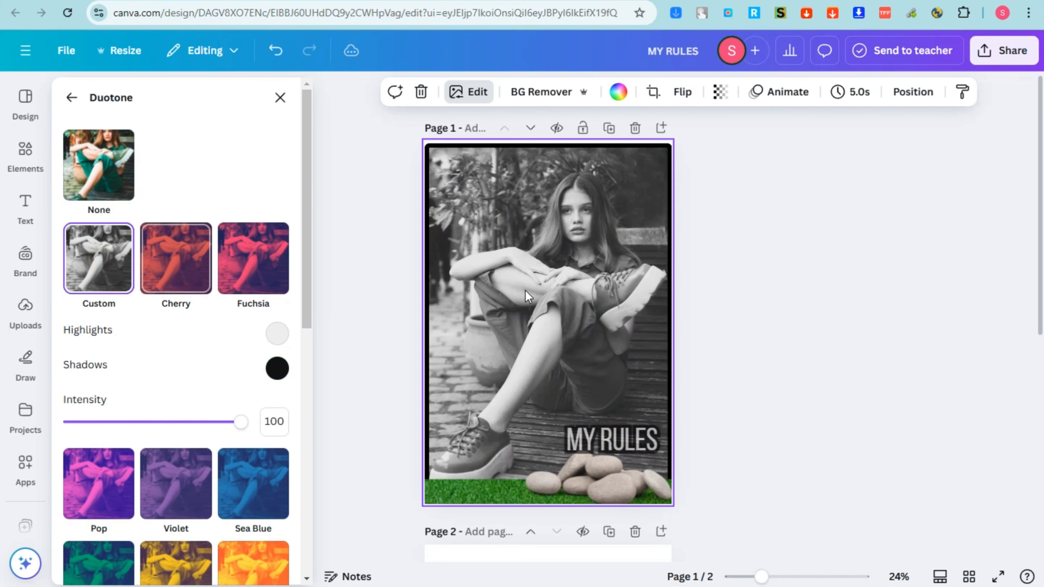
# Try the Fuchsia duotone on the grass strip and keep the Custom duotone
pyautogui.click(492, 522)
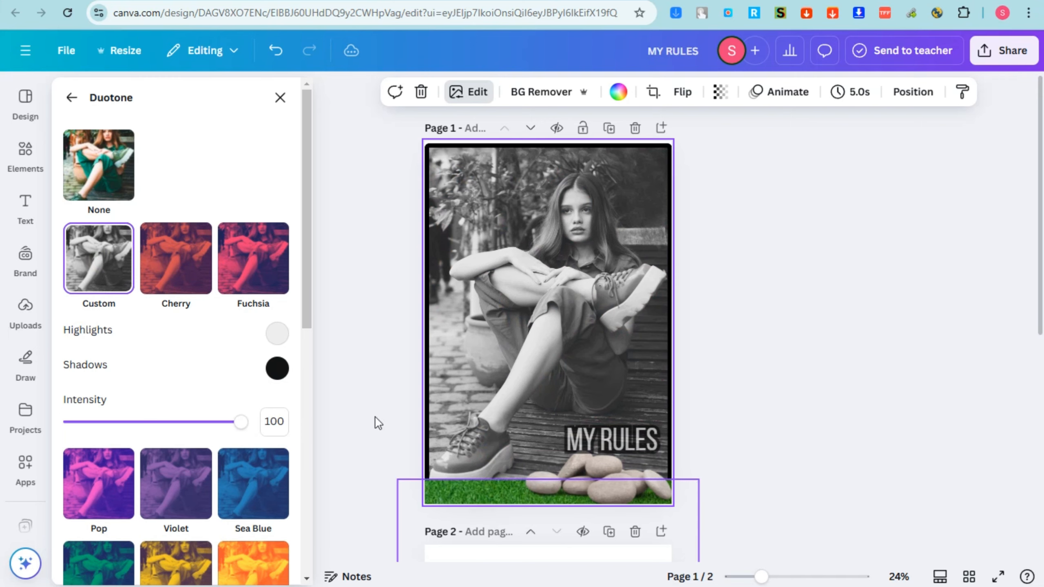
pyautogui.click(256, 291)
pyautogui.click(94, 293)
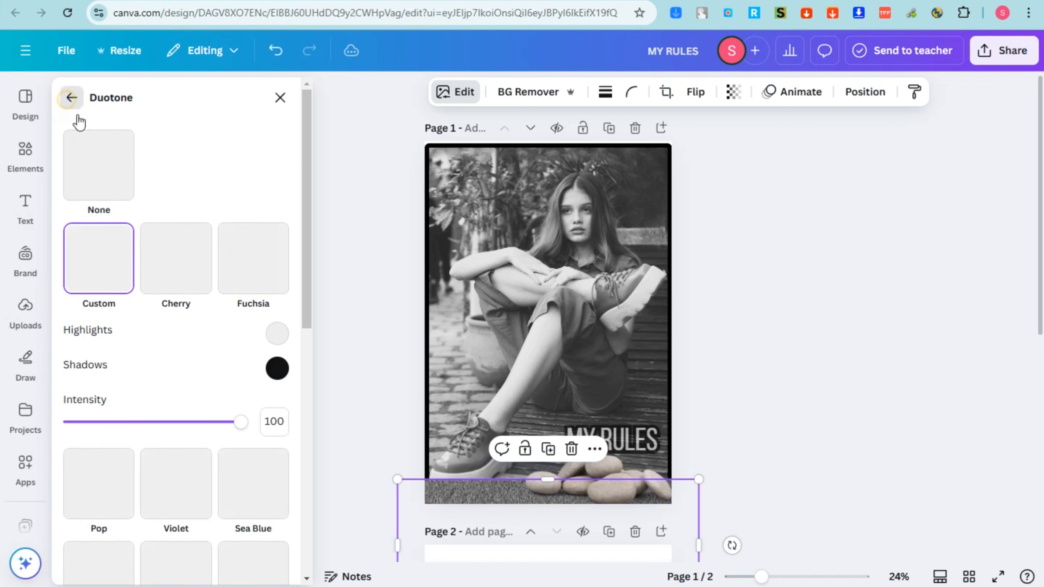
# Apply Auto Focus to the grass strip with blur intensity 52 and focus position 69, and to the background photo with both at 50
pyautogui.click(72, 99)
pyautogui.click(286, 385)
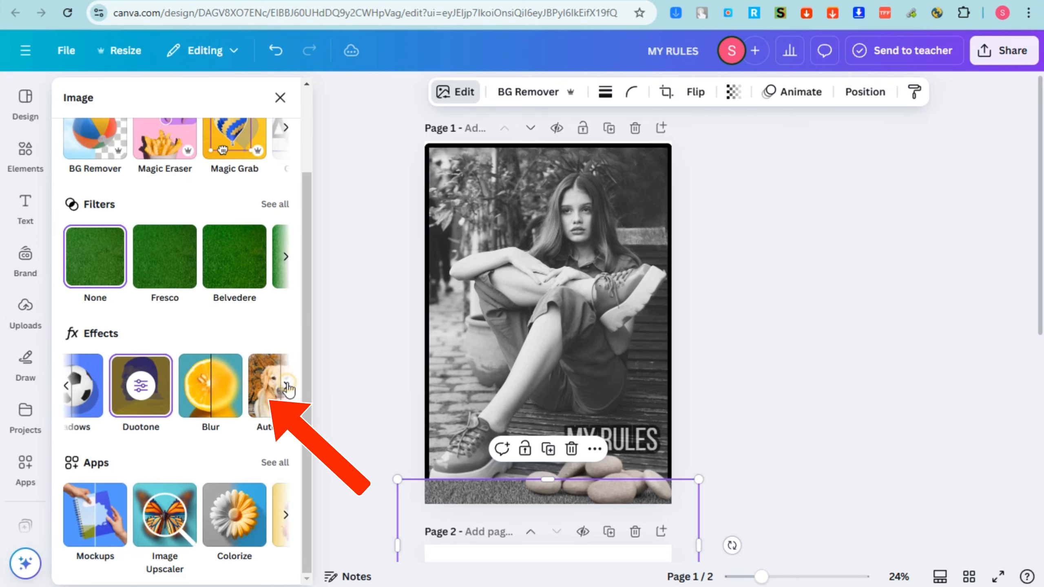
pyautogui.click(183, 392)
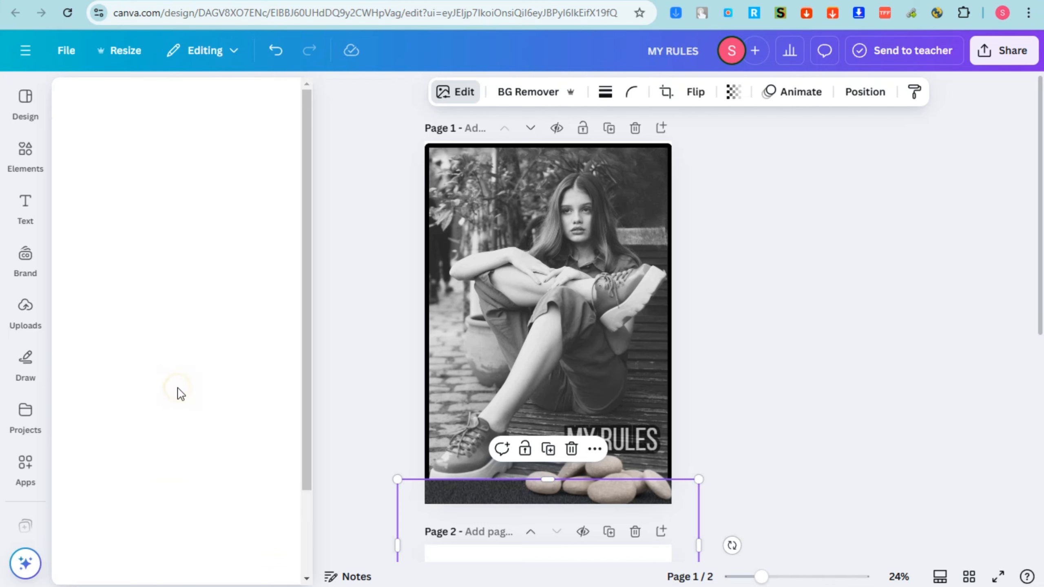
pyautogui.moveTo(81, 163); pyautogui.dragTo(173, 164)
pyautogui.moveTo(77, 201); pyautogui.dragTo(204, 218)
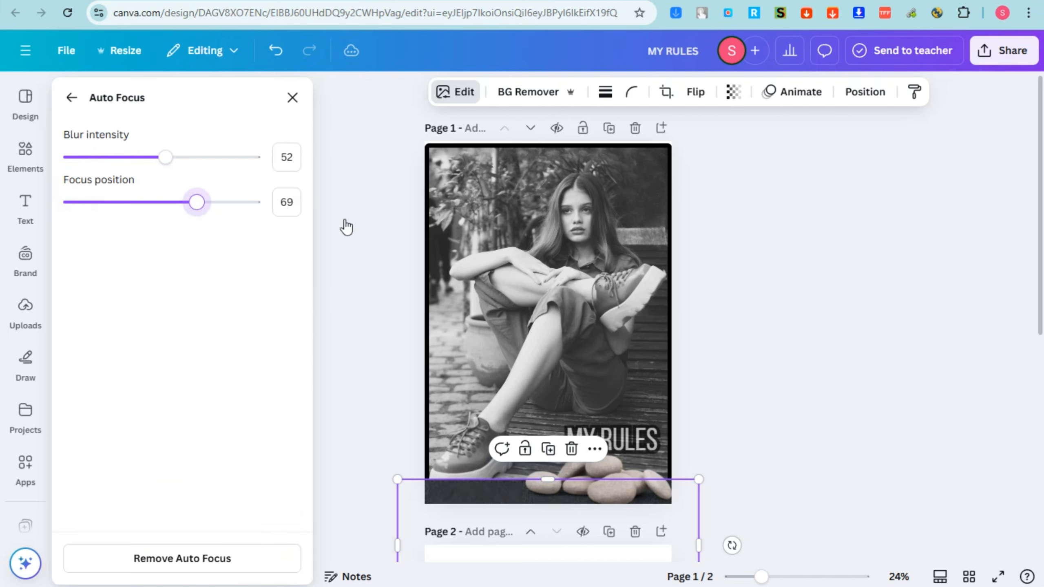
pyautogui.click(577, 240)
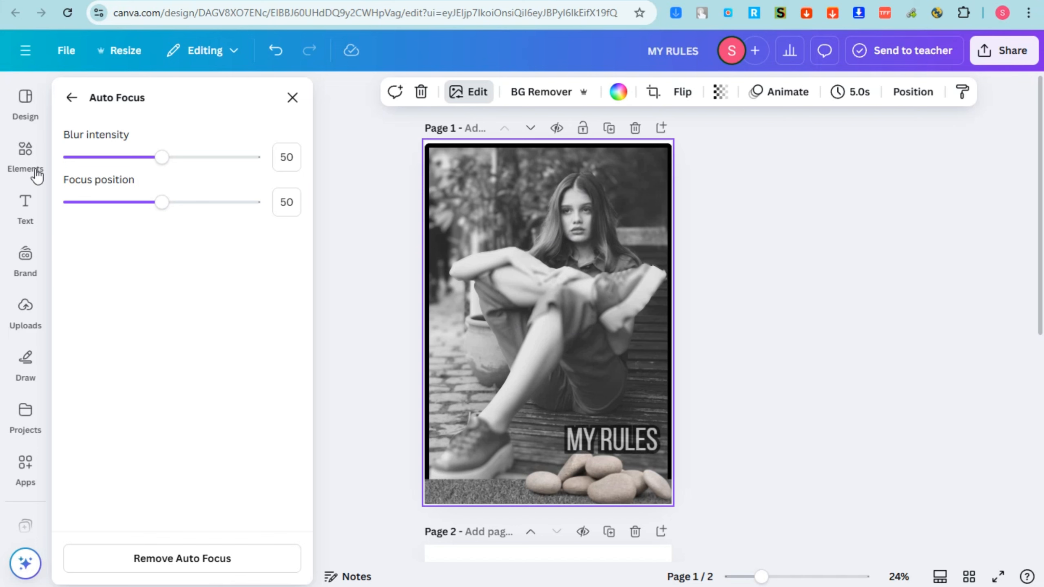
pyautogui.click(70, 97)
# Look through the photo editing apps and read the Image Upscaler app's description and permissions
pyautogui.scroll(-2, 180, 440)
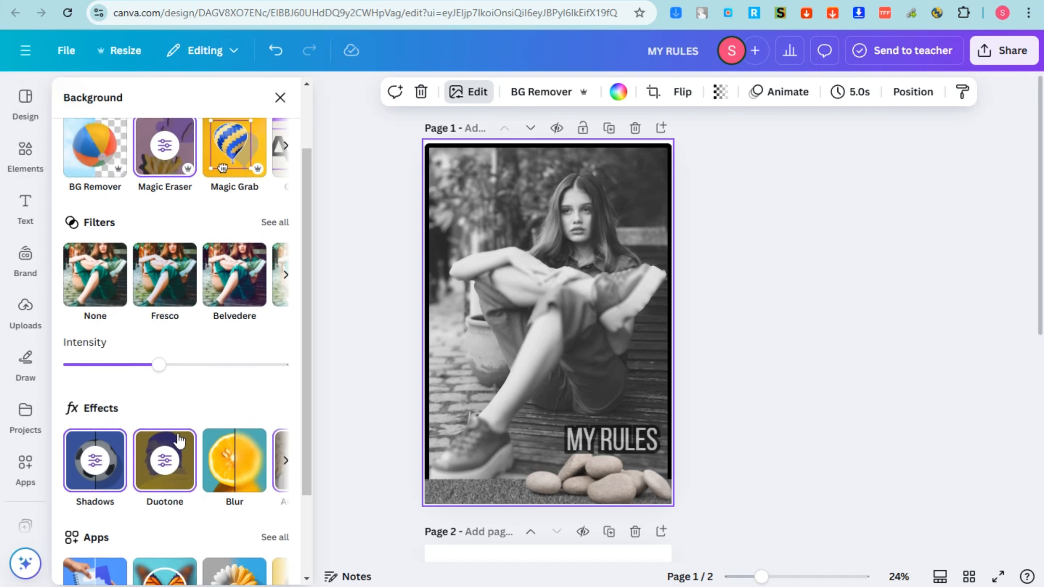
pyautogui.scroll(-3, 180, 440)
pyautogui.click(274, 426)
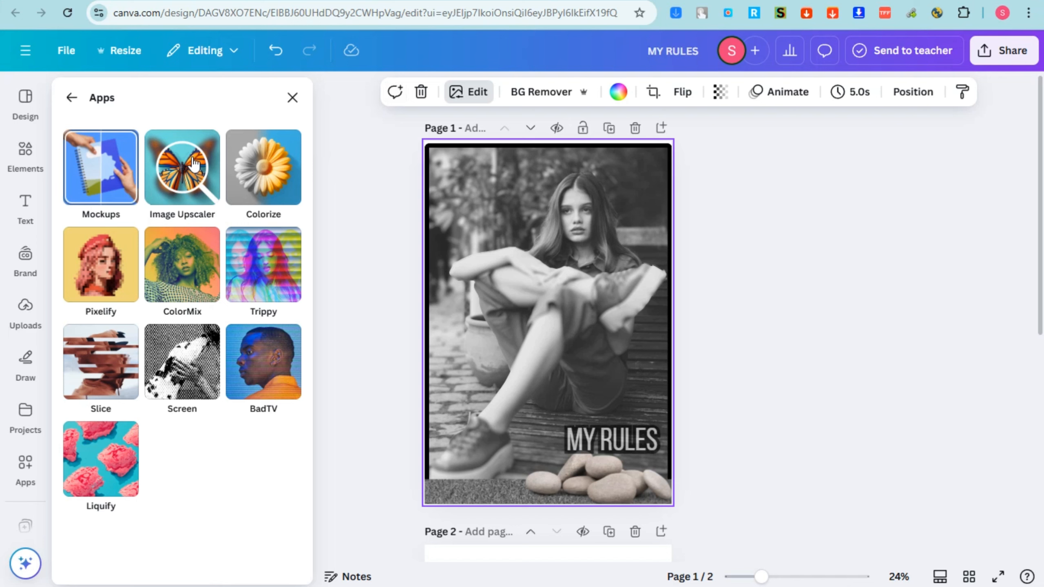
pyautogui.click(193, 192)
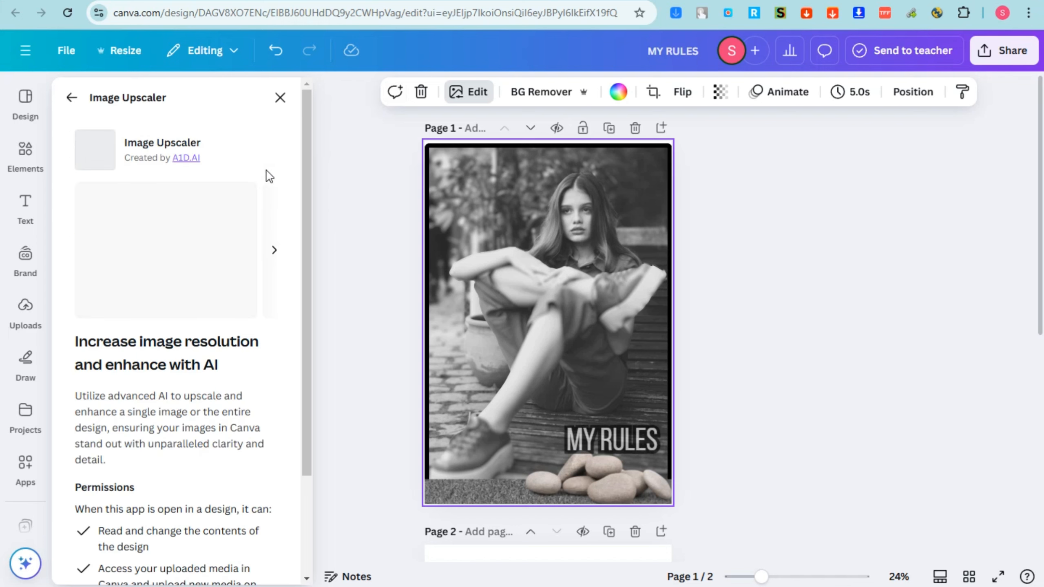
pyautogui.scroll(-3, 171, 457)
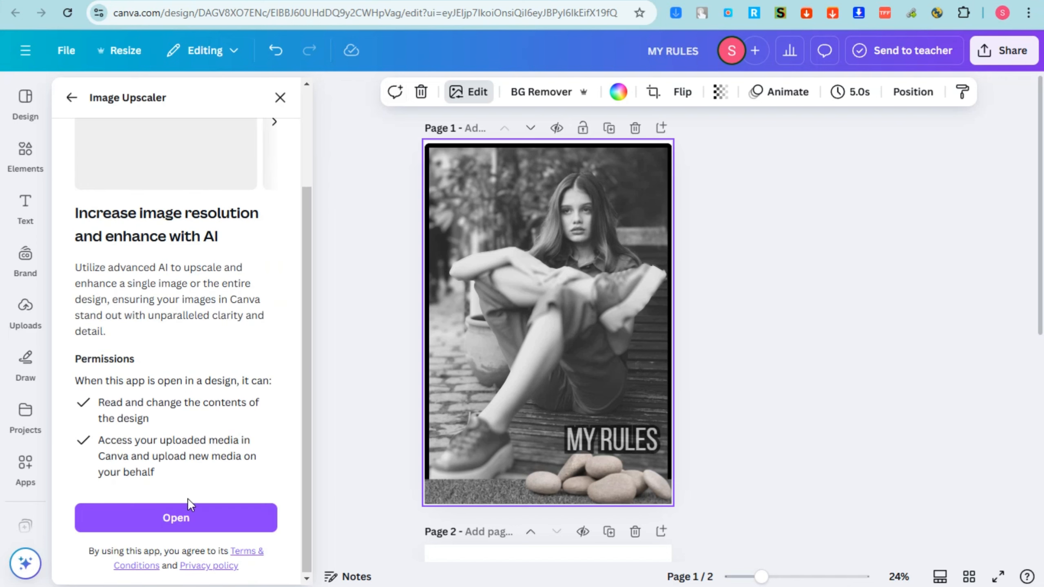
pyautogui.click(71, 98)
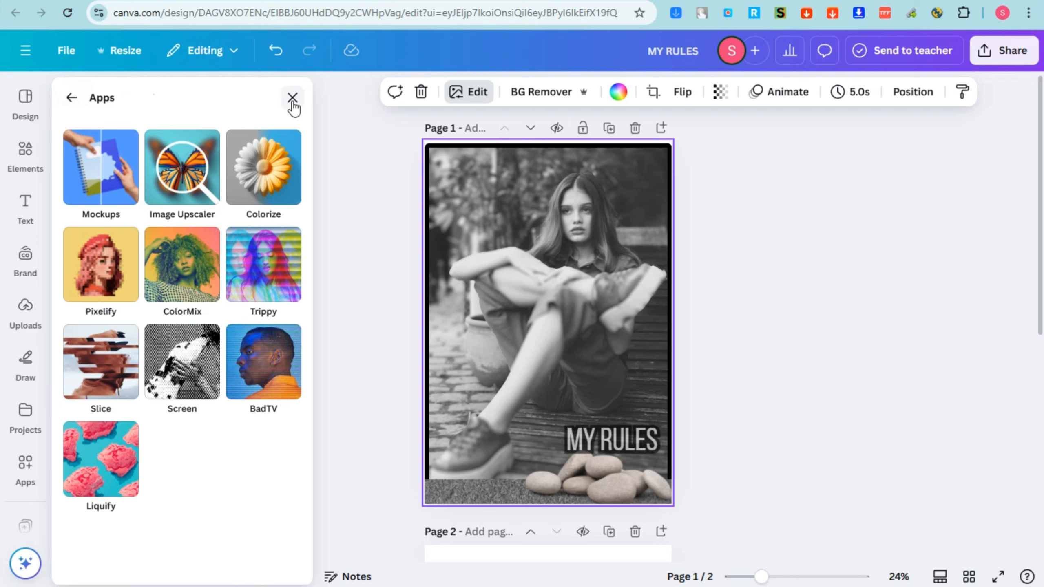
# Add a second page to the design and delete the portrait photo from page 1
pyautogui.click(547, 266)
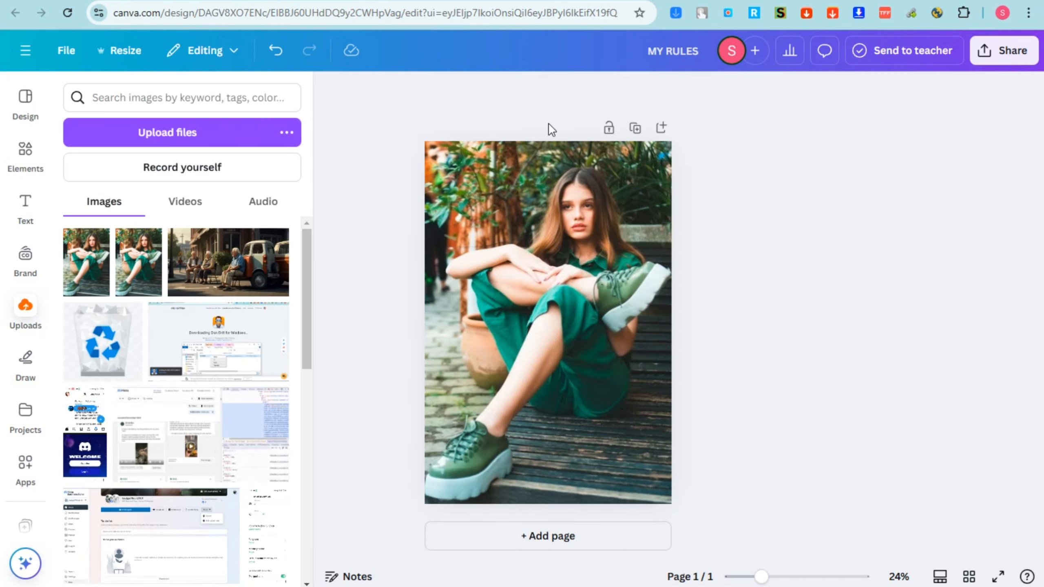
pyautogui.click(561, 258)
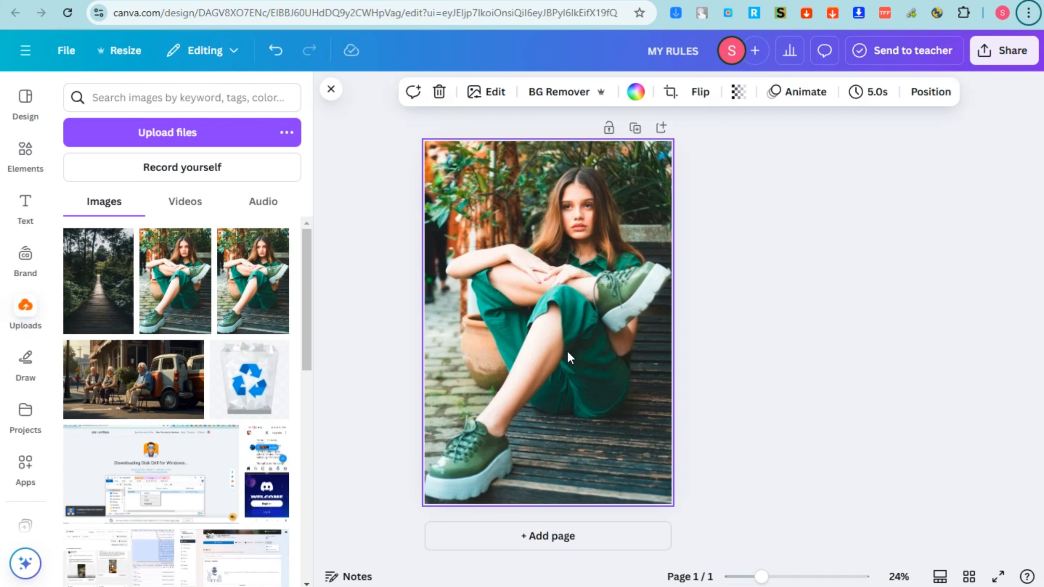
pyautogui.click(562, 536)
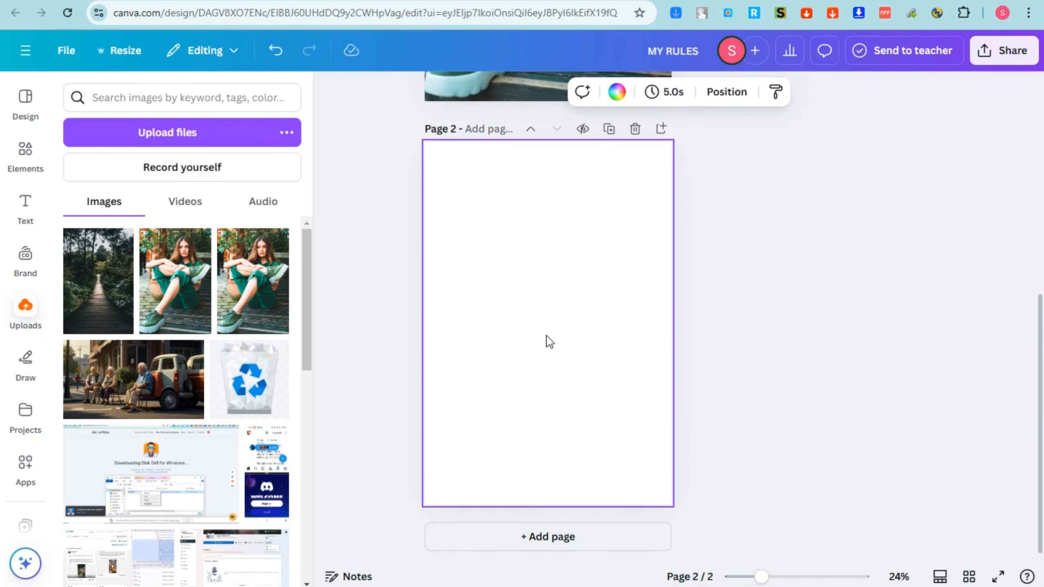
pyautogui.click(564, 140)
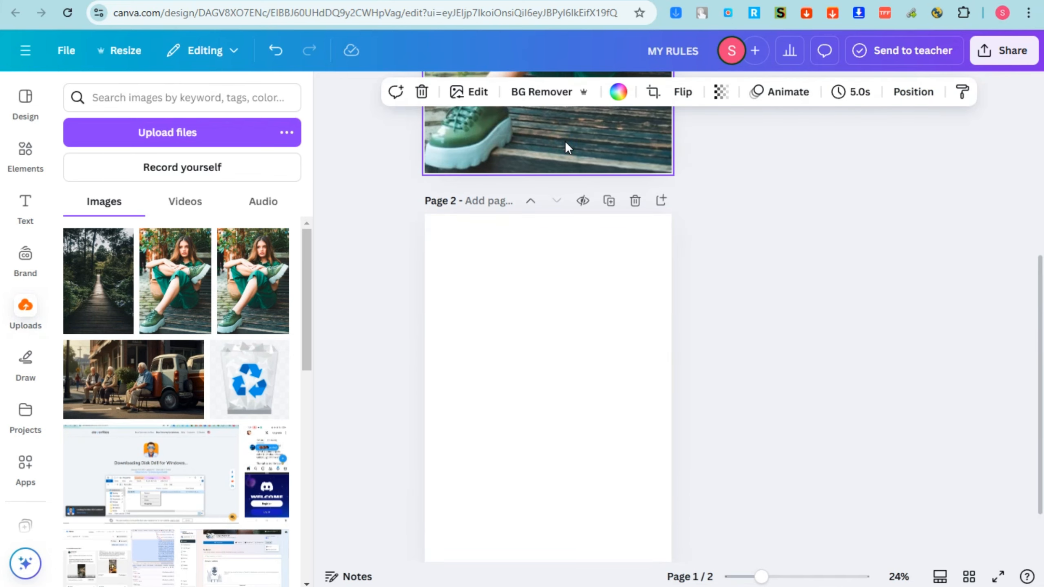
pyautogui.press('Delete')
# Place the uploaded portrait of the woman in green on page 2 and set it as the page background
pyautogui.moveTo(199, 286); pyautogui.dragTo(614, 440)
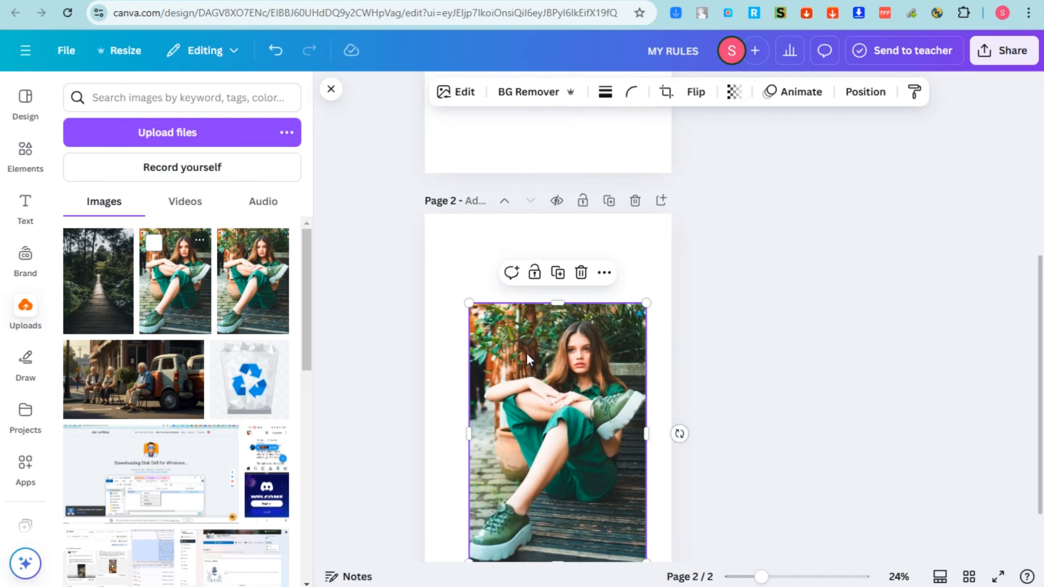
pyautogui.rightClick(551, 411)
pyautogui.click(657, 510)
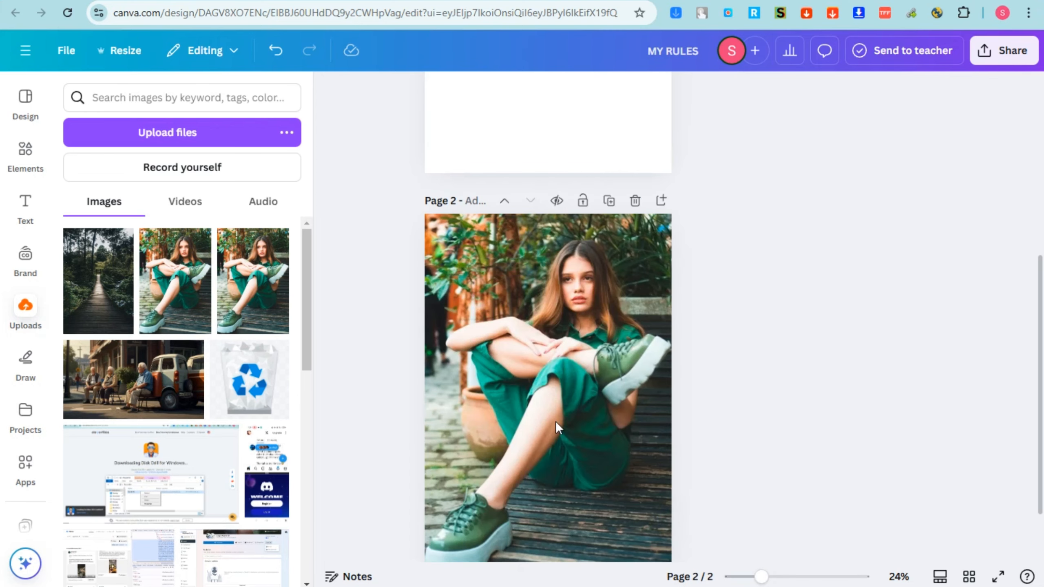
# Place the uploaded forest boardwalk image on page 1 and set it as the page background
pyautogui.scroll(5, 520, 216)
pyautogui.click(523, 227)
pyautogui.moveTo(111, 291); pyautogui.dragTo(563, 267)
pyautogui.rightClick(563, 267)
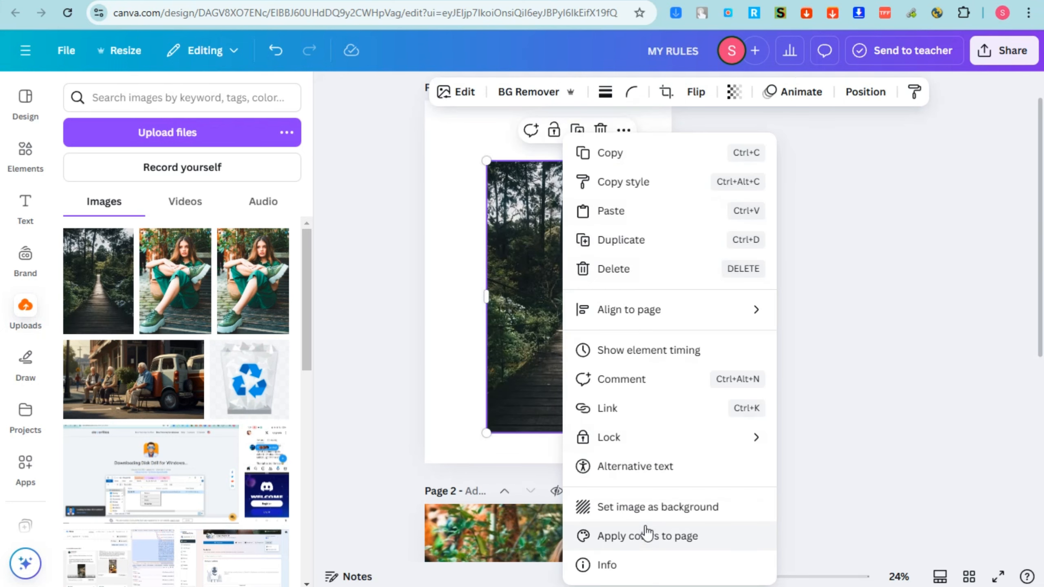
pyautogui.click(643, 508)
# Remove the background of the portrait on page 2 with BG Remover
pyautogui.scroll(-5, 562, 401)
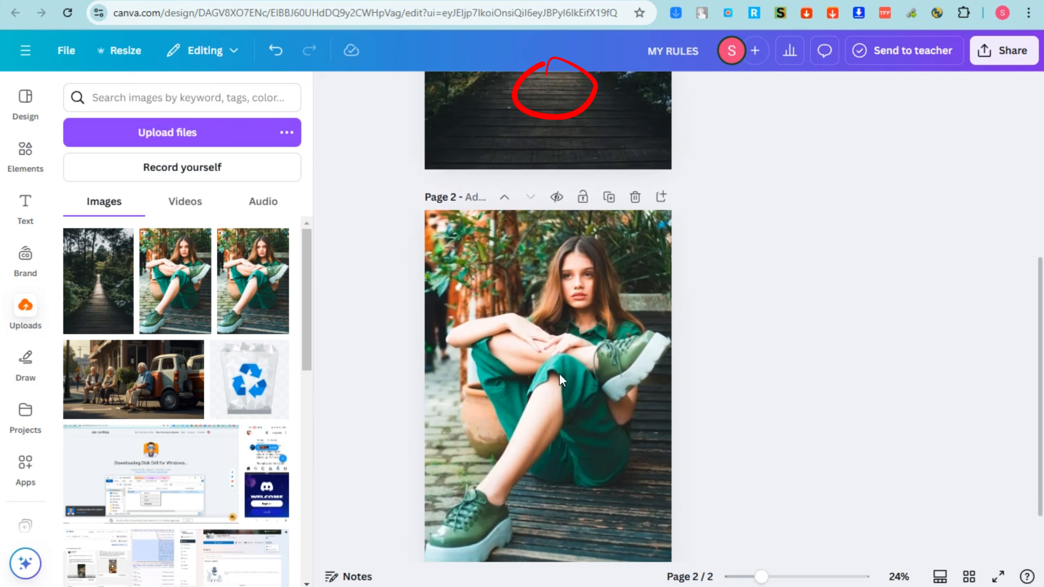
pyautogui.click(561, 354)
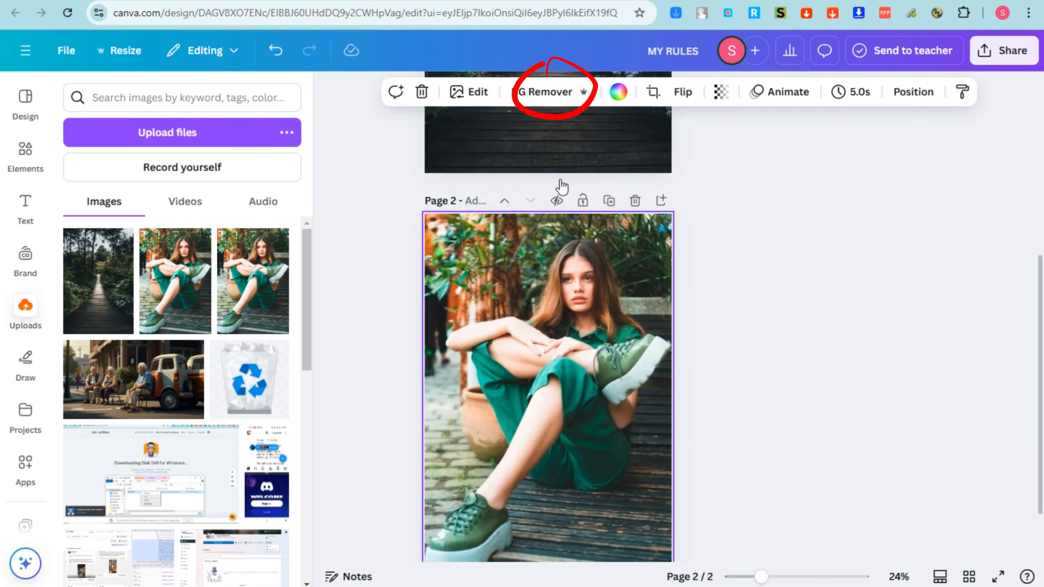
pyautogui.click(534, 93)
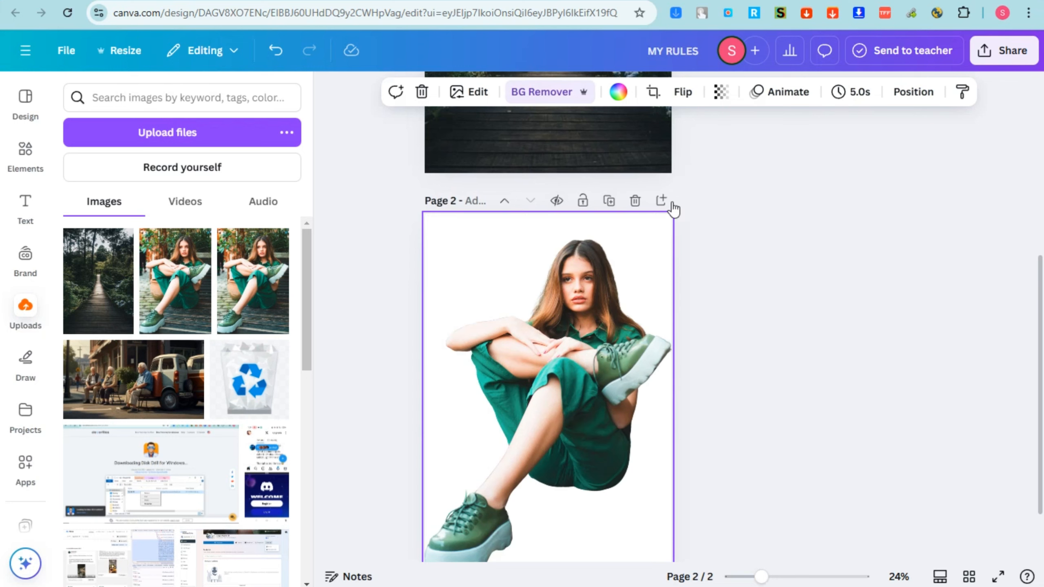
pyautogui.scroll(-2, 623, 350)
pyautogui.scroll(4, 613, 373)
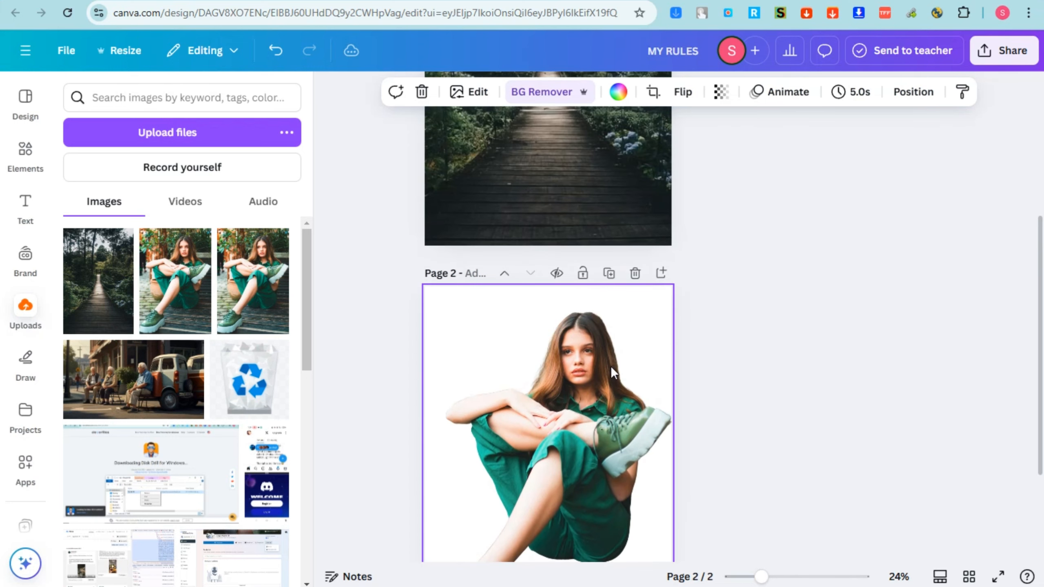
# Download only page 2 with the cut-out portrait as a PNG, excluding page 1 from the page selection
pyautogui.click(706, 410)
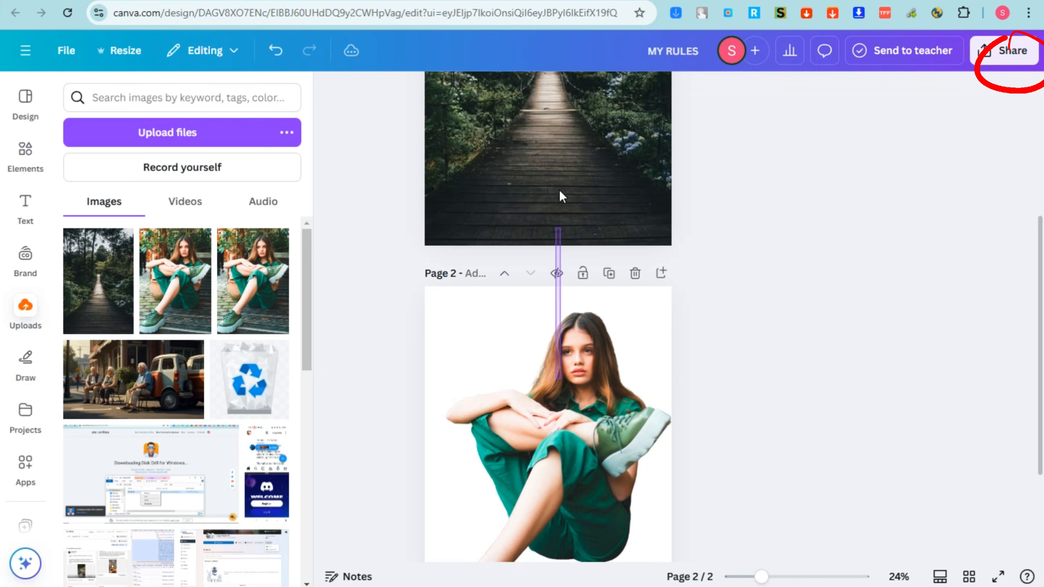
pyautogui.rightClick(551, 312)
pyautogui.click(594, 222)
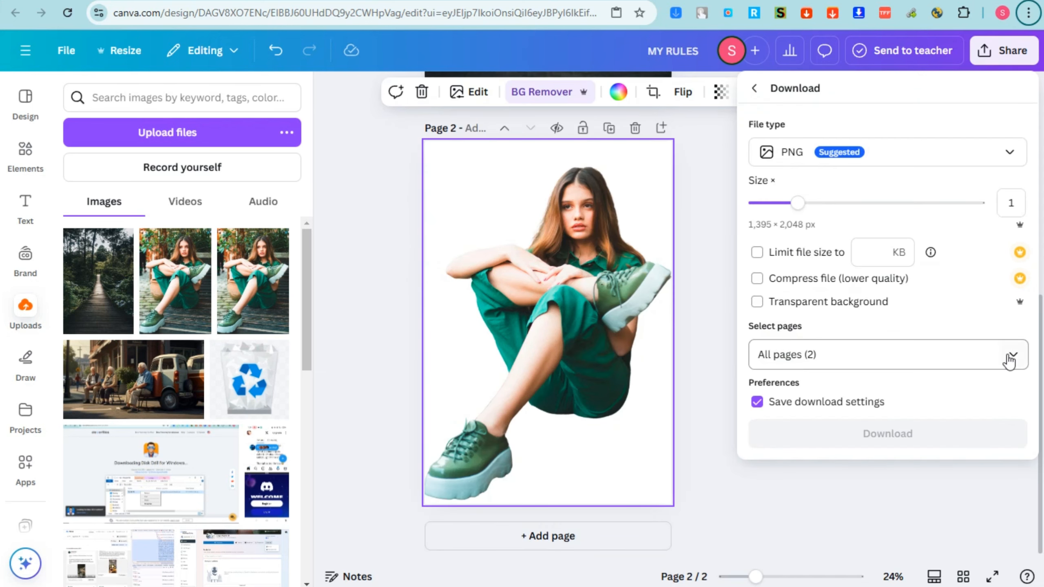
pyautogui.click(1012, 355)
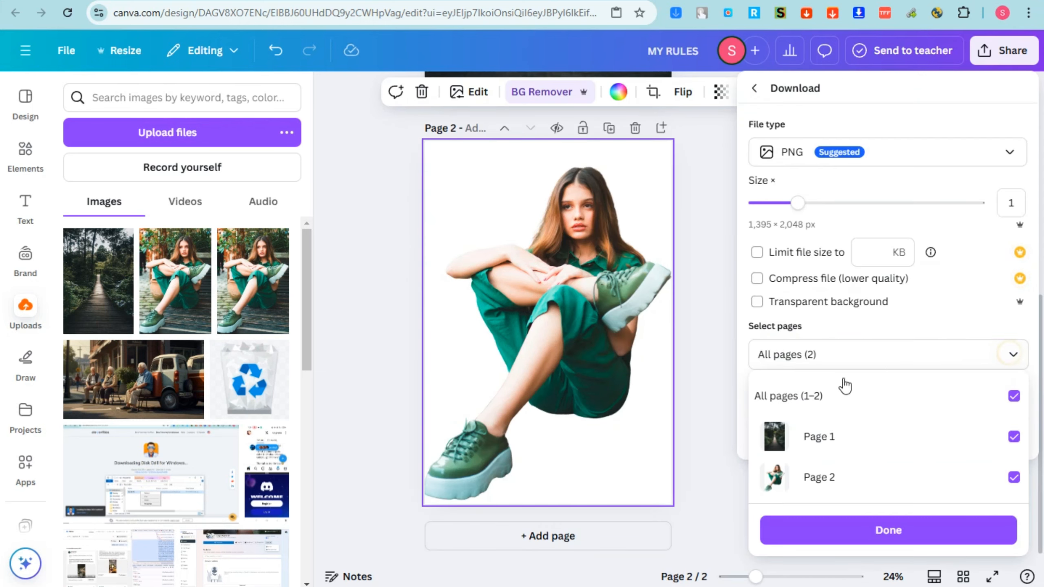
pyautogui.click(981, 354)
pyautogui.click(1006, 356)
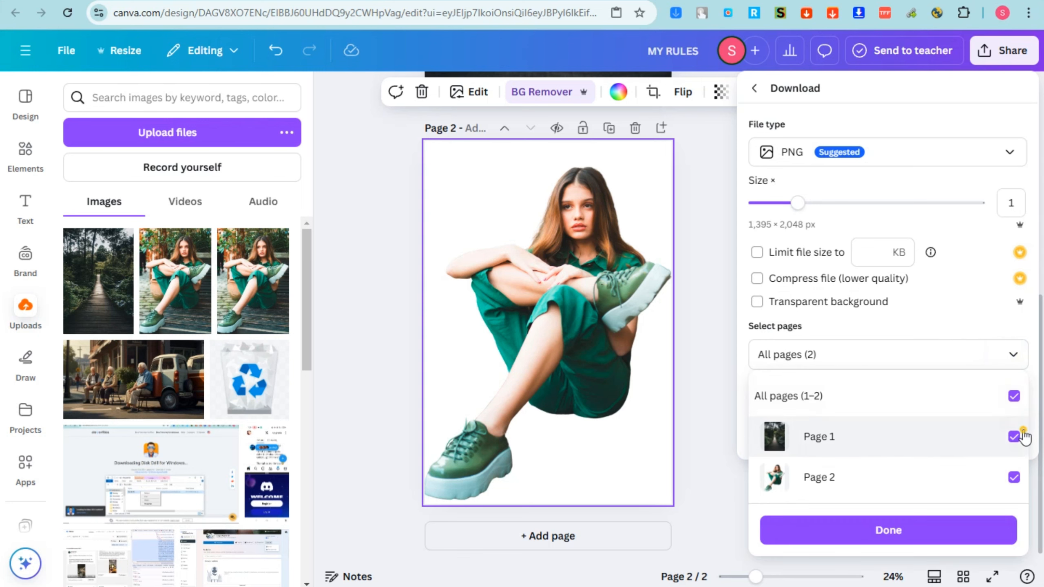
pyautogui.click(1023, 437)
pyautogui.click(953, 545)
pyautogui.click(860, 435)
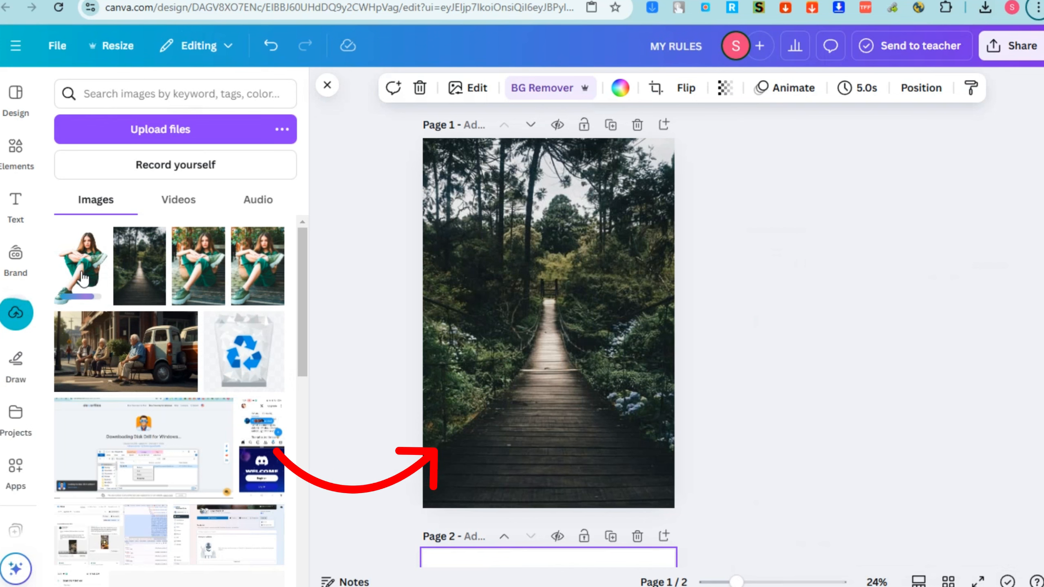
# Place the uploaded cut-out of the woman on page 1 and shrink it onto the lower part of the boardwalk
pyautogui.moveTo(100, 275); pyautogui.dragTo(495, 309)
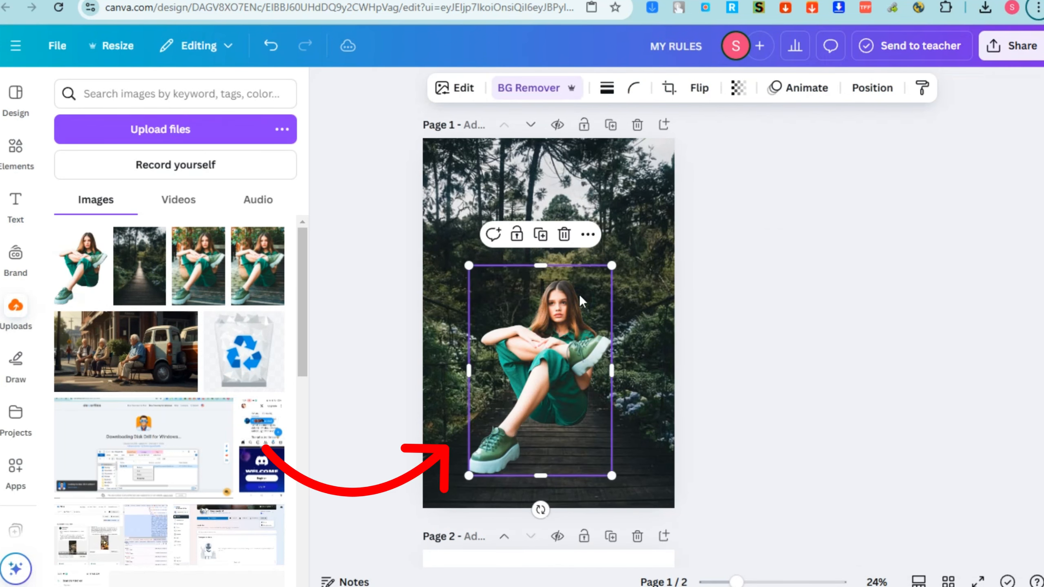
pyautogui.moveTo(608, 265); pyautogui.dragTo(581, 305)
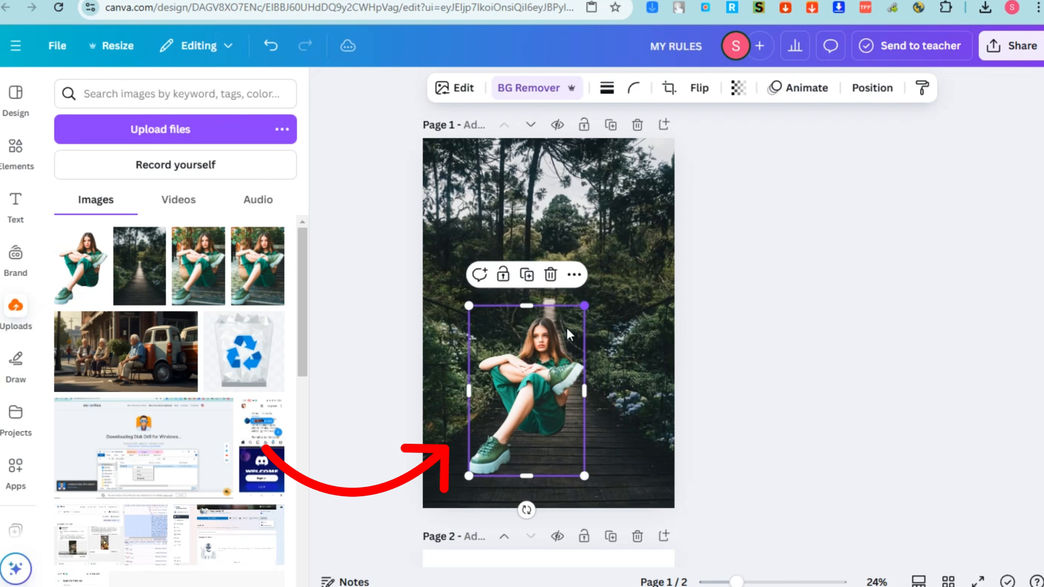
pyautogui.moveTo(549, 353); pyautogui.dragTo(587, 381)
pyautogui.moveTo(622, 331); pyautogui.dragTo(617, 341)
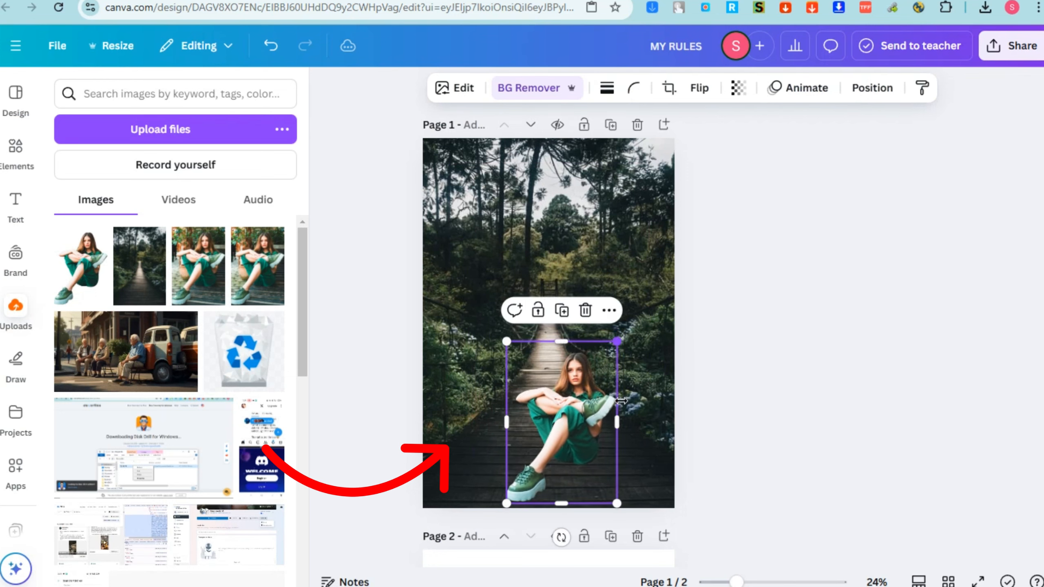
# Widen the cut-out woman's image frame, extend it upward, and reposition it at the bottom centre of page 1
pyautogui.moveTo(620, 430); pyautogui.dragTo(653, 431)
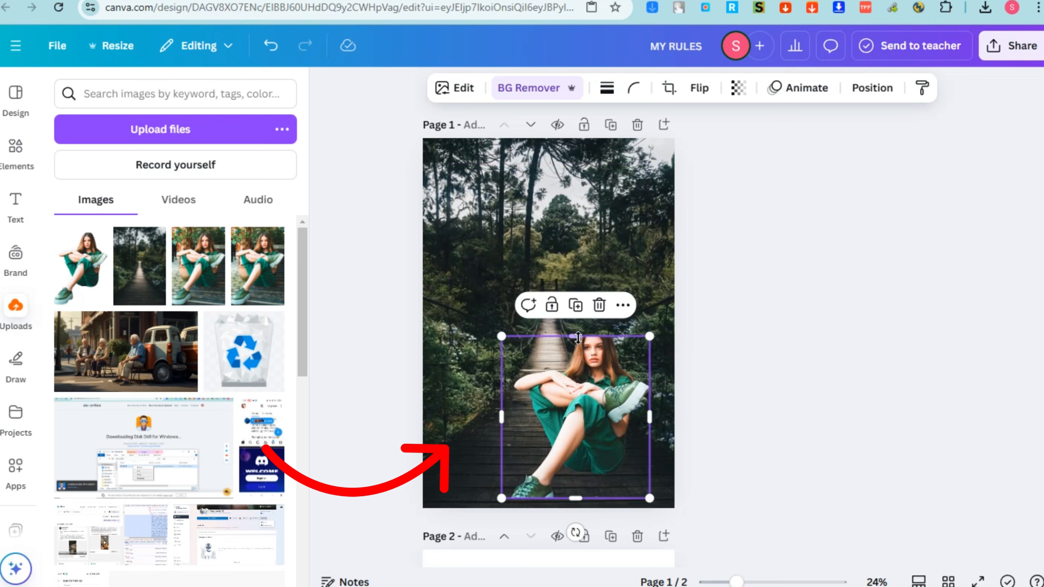
pyautogui.moveTo(578, 329); pyautogui.dragTo(589, 295)
pyautogui.moveTo(592, 380); pyautogui.dragTo(565, 386)
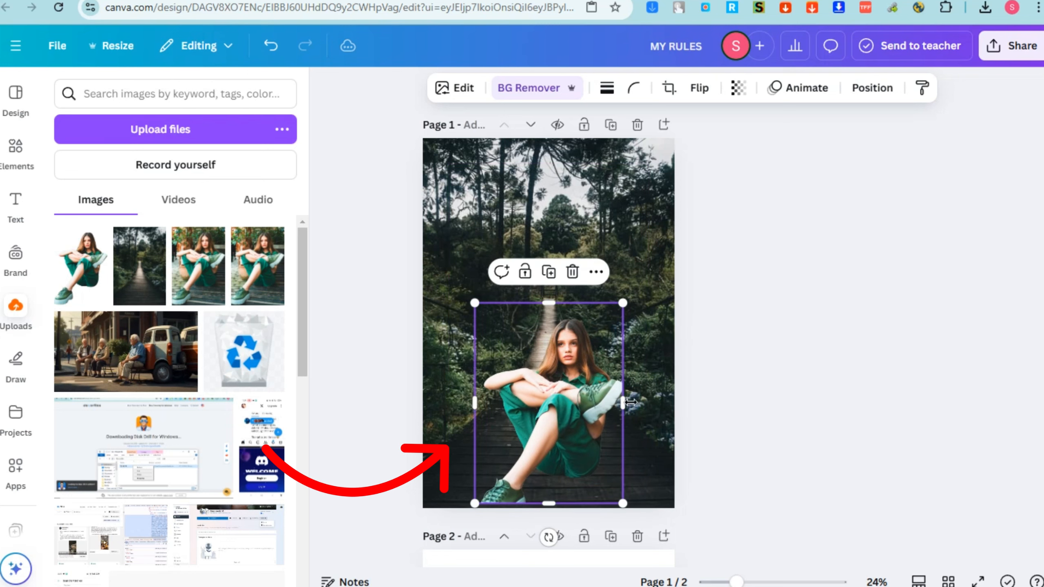
pyautogui.click(651, 414)
pyautogui.click(587, 392)
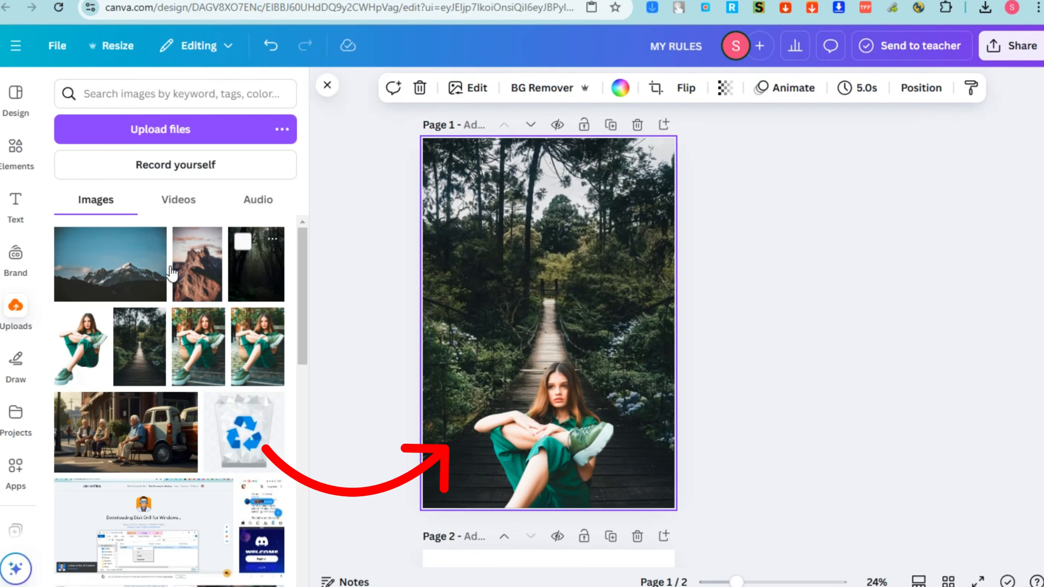
# Try the snowy mountain, rocky peak and dark forest images in turn as page 1's background behind the woman
pyautogui.moveTo(115, 263); pyautogui.dragTo(442, 268)
pyautogui.moveTo(192, 279); pyautogui.dragTo(440, 283)
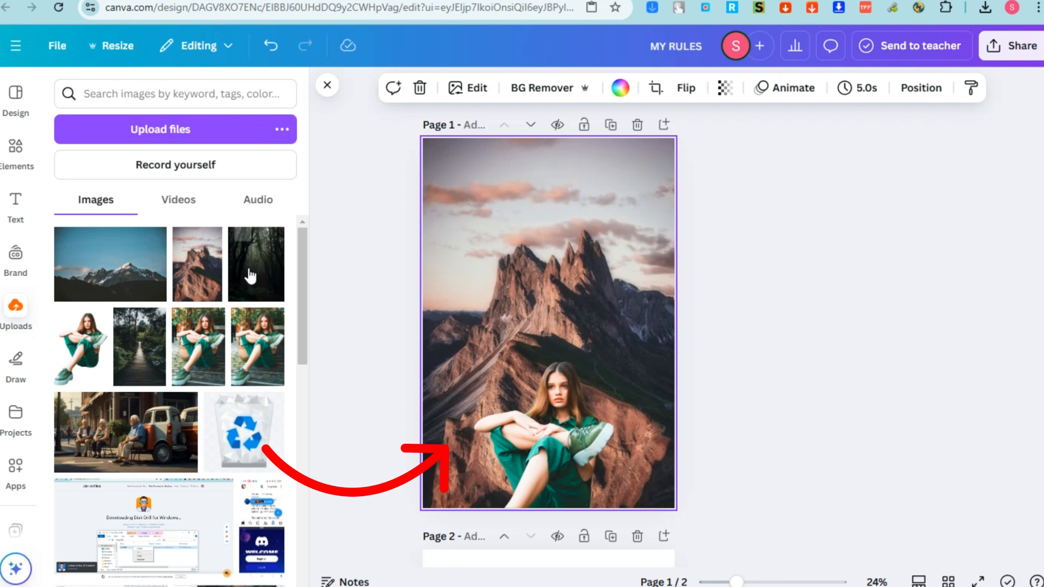
pyautogui.moveTo(251, 274); pyautogui.dragTo(431, 315)
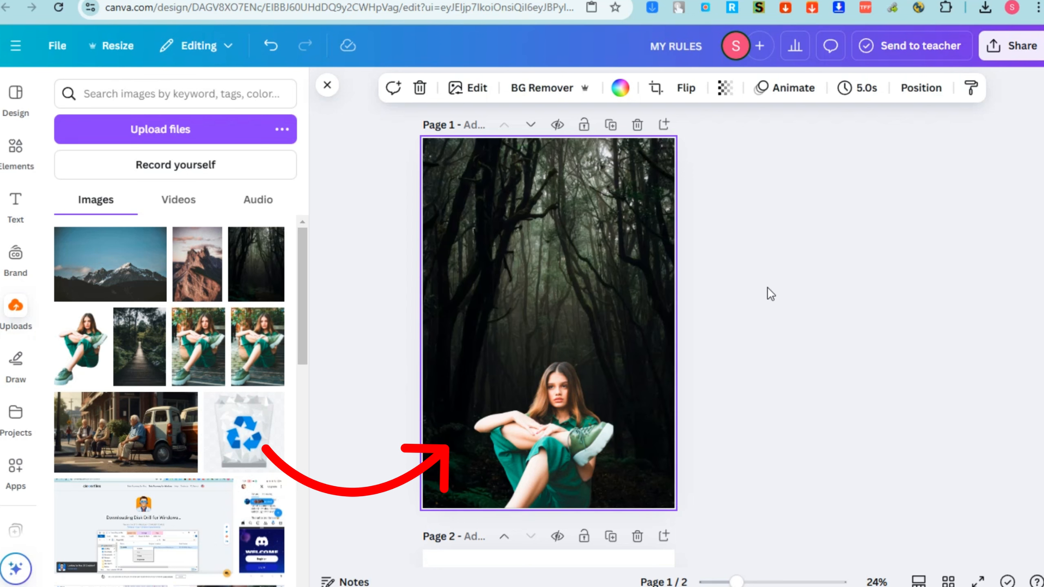
# Set the transparency of the cut-out woman on page 1 to 82
pyautogui.click(571, 427)
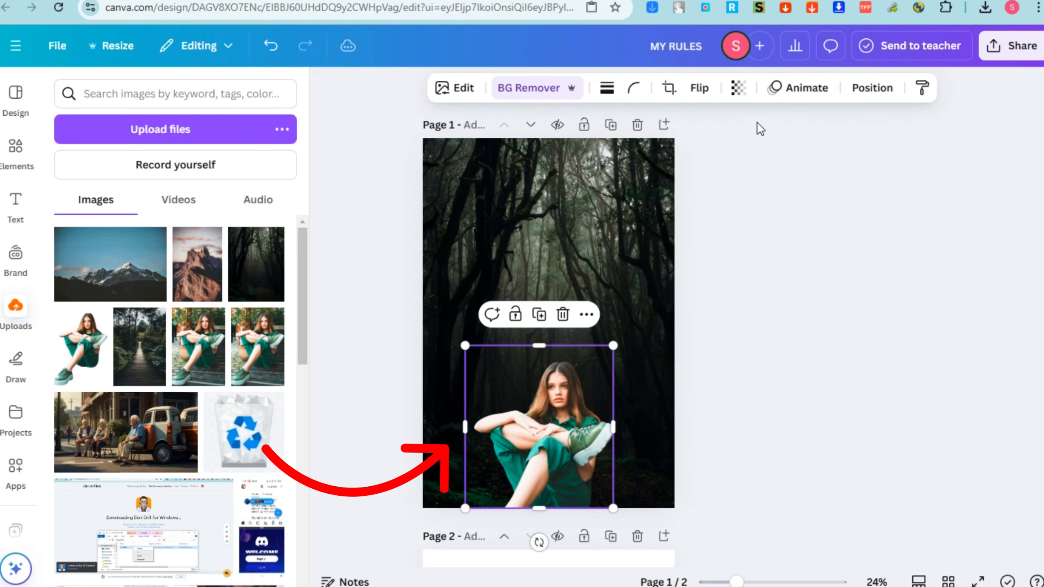
pyautogui.click(738, 88)
pyautogui.moveTo(771, 160); pyautogui.dragTo(756, 159)
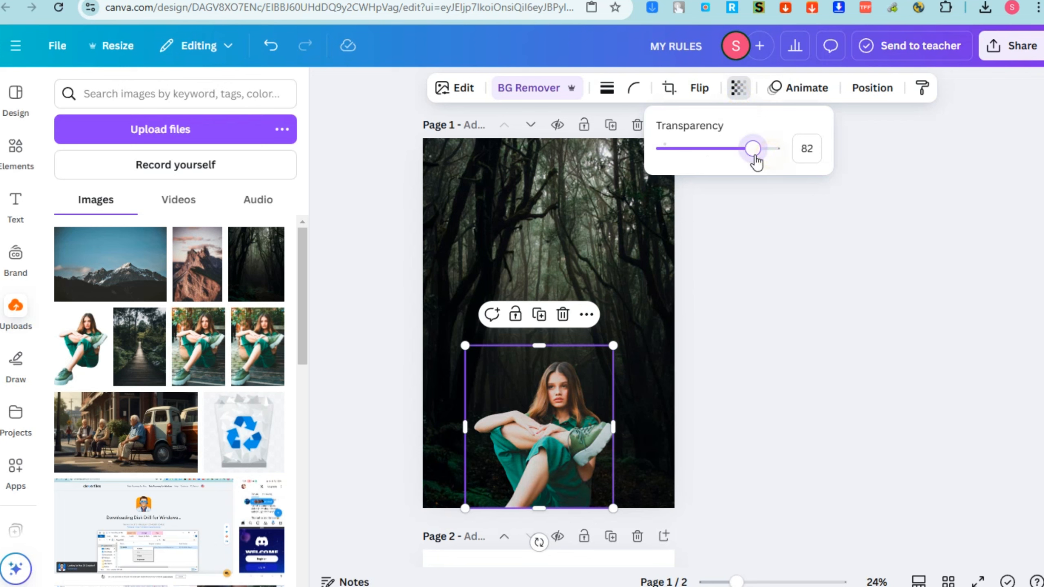
pyautogui.click(775, 351)
# Shrink the cut-out woman and move her into the lower-right corner of page 1
pyautogui.moveTo(615, 350); pyautogui.dragTo(589, 375)
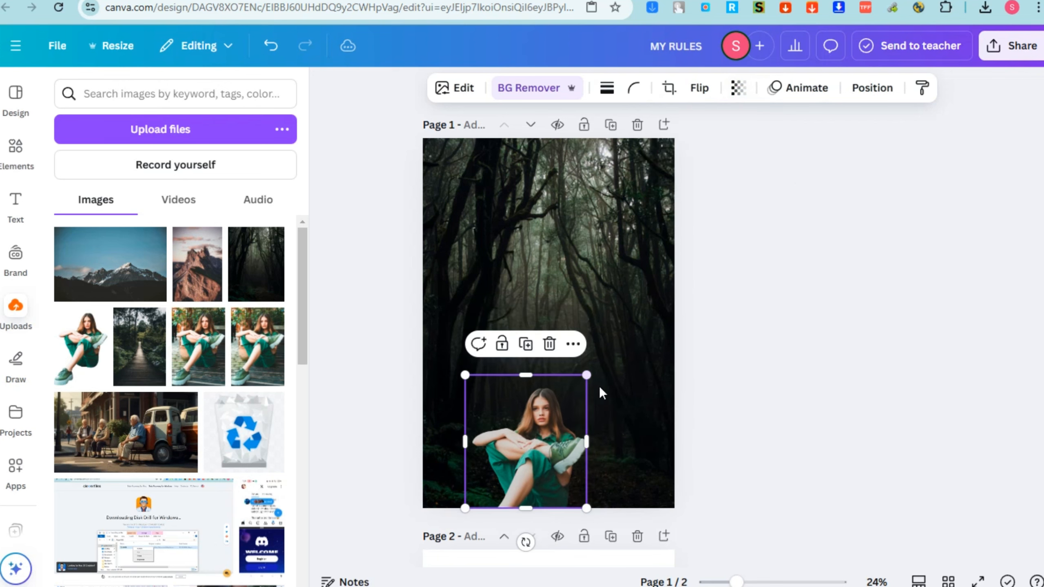
pyautogui.moveTo(544, 431); pyautogui.dragTo(635, 457)
pyautogui.click(774, 424)
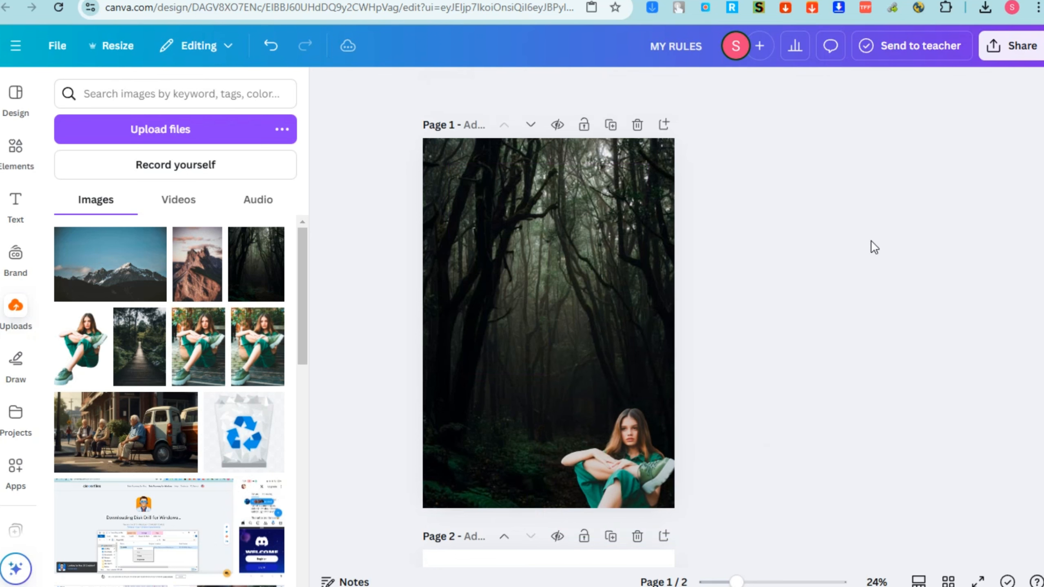
# Set the forest boardwalk image as page 1's background, try the dark forest image in its place, and undo that replacement
pyautogui.moveTo(142, 362); pyautogui.dragTo(438, 343)
pyautogui.moveTo(261, 289); pyautogui.dragTo(472, 302)
pyautogui.hotkey('ctrl', 'z')
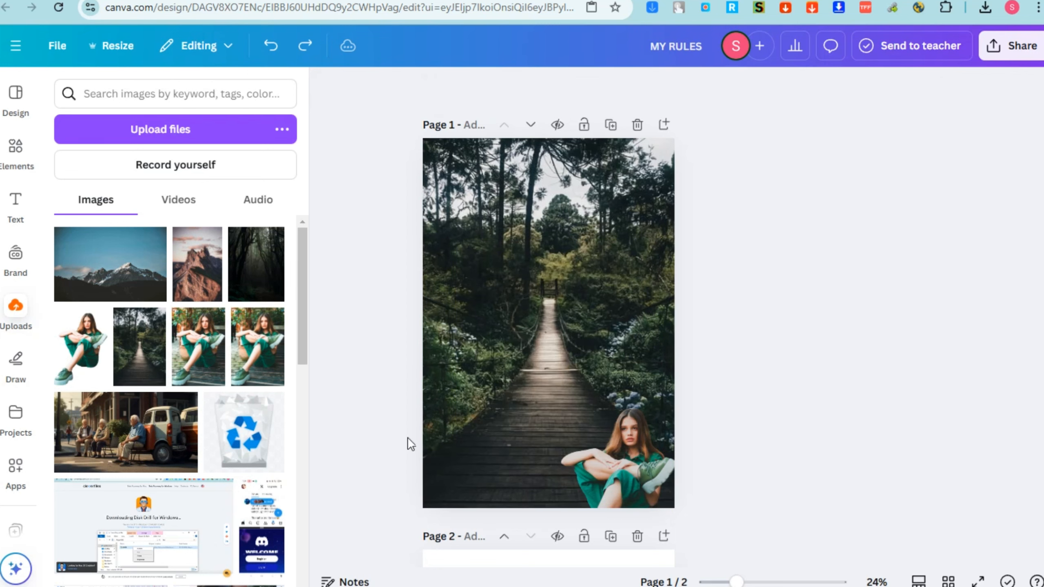